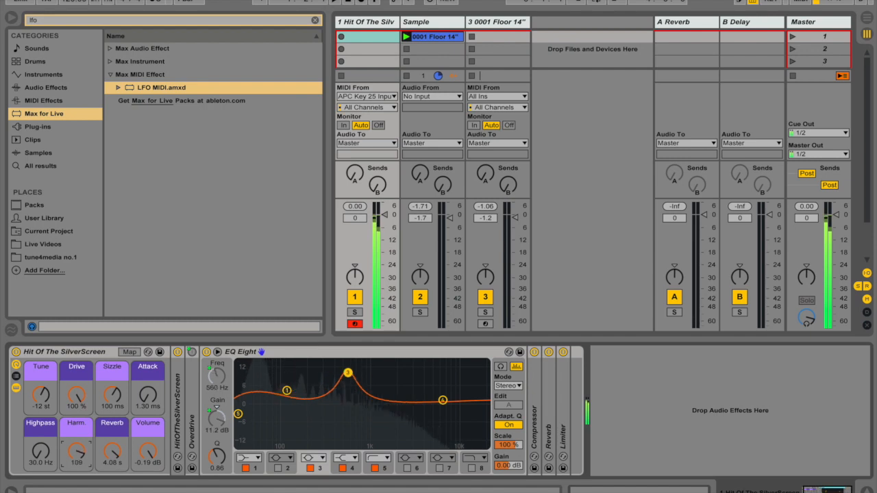
# - Turn the Hit Of The SilverScreen rack's Harm. macro down to 0
pyautogui.moveTo(77, 453); pyautogui.dragTo(77, 492)
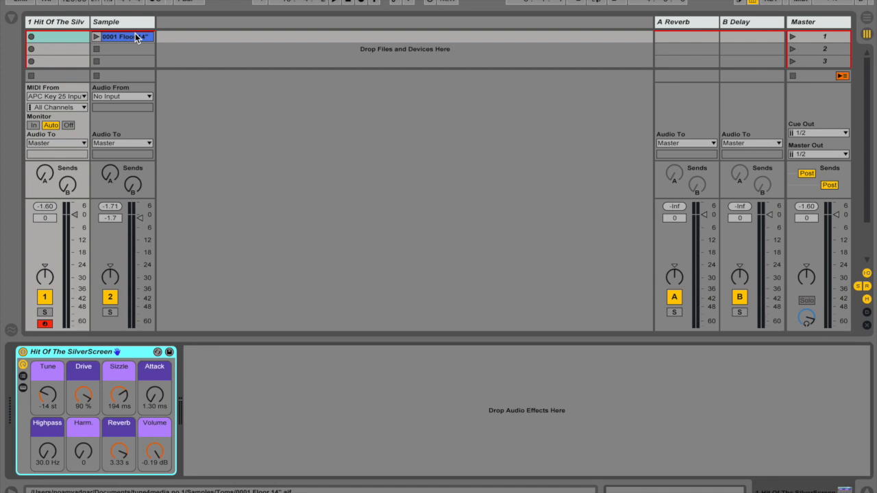
# - Insert a new MIDI track and place it directly after the Sample track
pyautogui.click(233, 129)
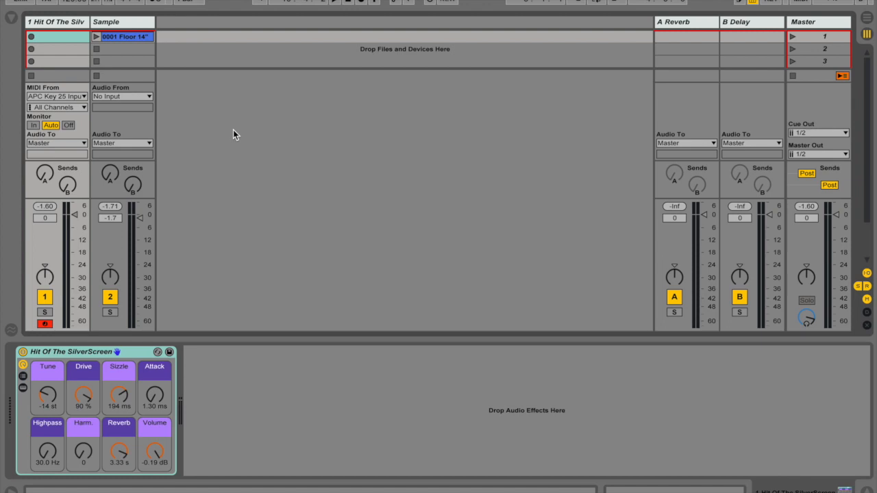
pyautogui.hotkey('ctrl', 'shift', 't')
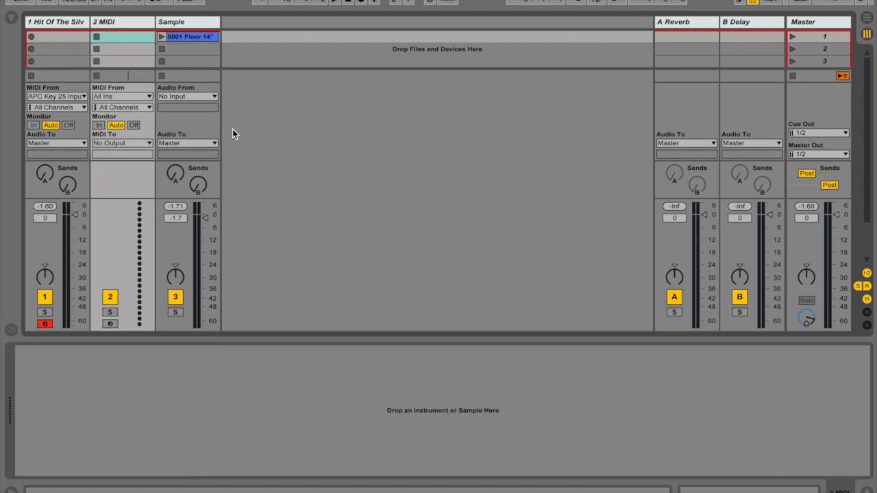
pyautogui.moveTo(131, 24); pyautogui.dragTo(251, 24)
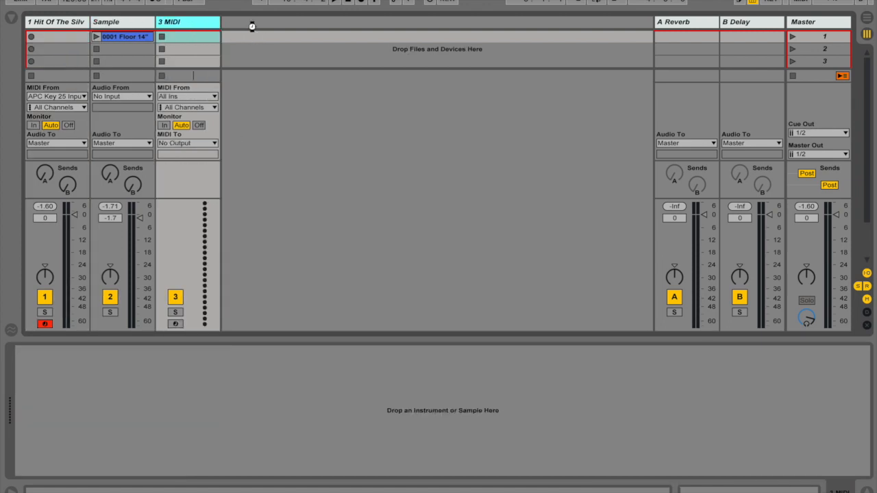
pyautogui.click(77, 18)
pyautogui.click(284, 404)
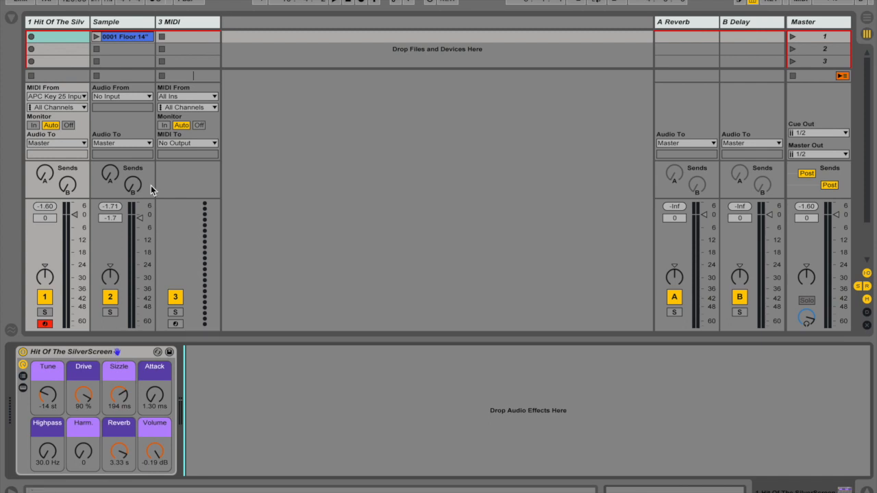
# - Find the Sampler instrument in the browser, load it onto the new MIDI track and clear the search
pyautogui.click(198, 23)
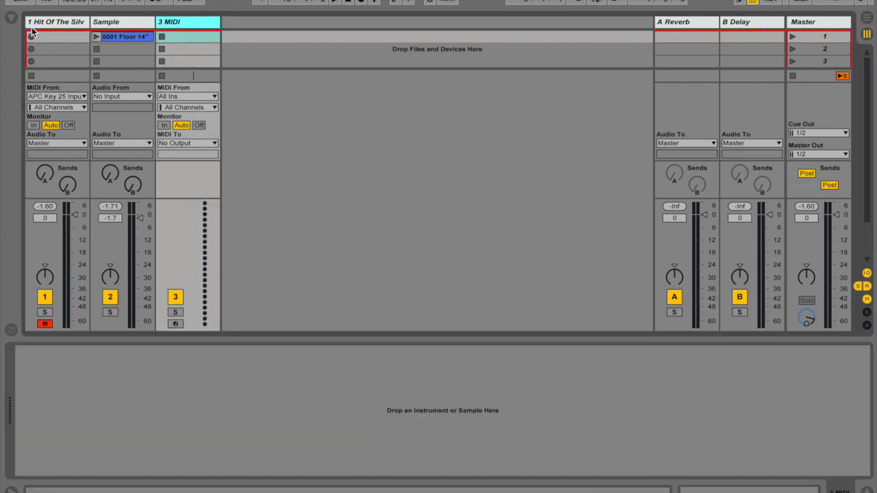
pyautogui.click(12, 18)
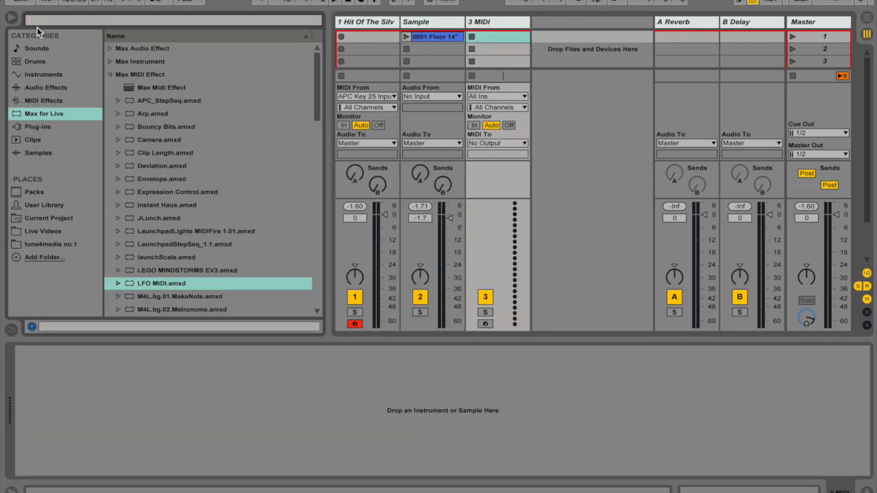
pyautogui.write('sampl')
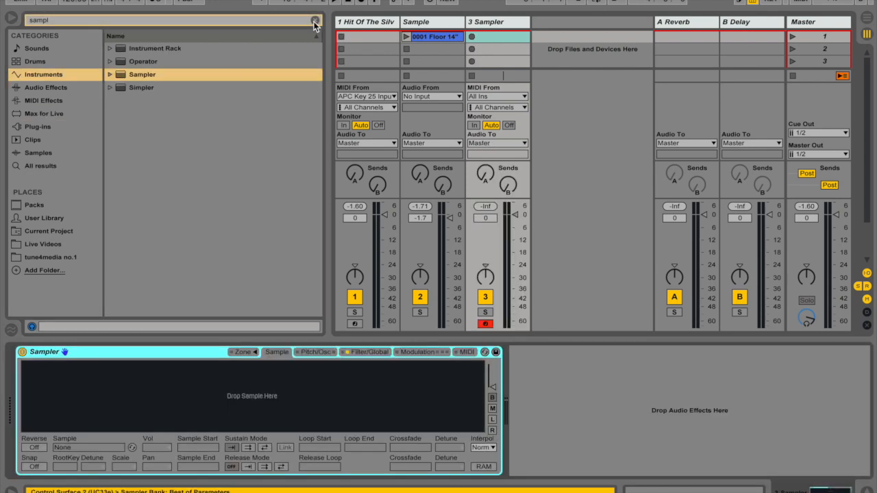
pyautogui.click(314, 22)
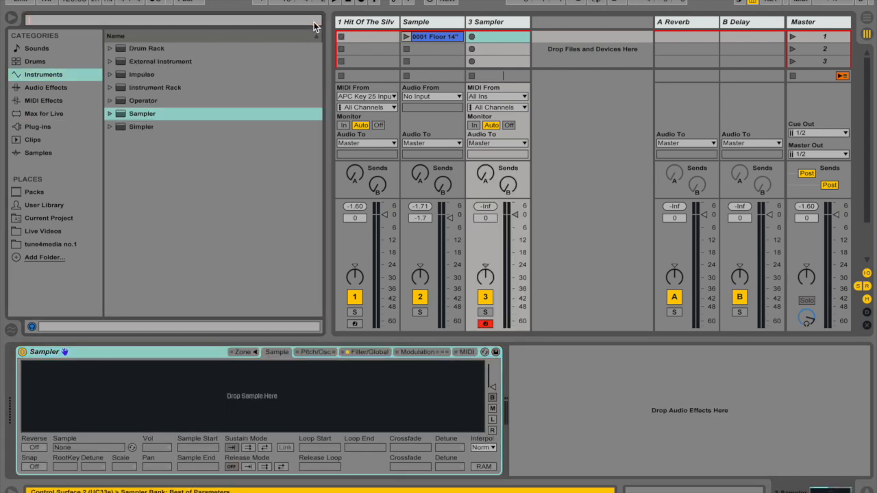
# - Load 0001 Floor 14".aif from the tune4media no.1 Toms folder into Sampler and turn on Snap
pyautogui.click(68, 244)
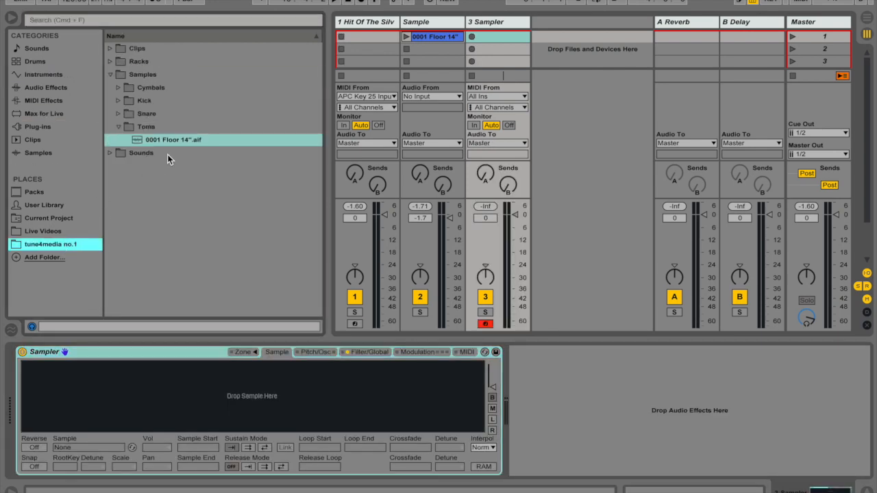
pyautogui.moveTo(178, 139); pyautogui.dragTo(195, 386)
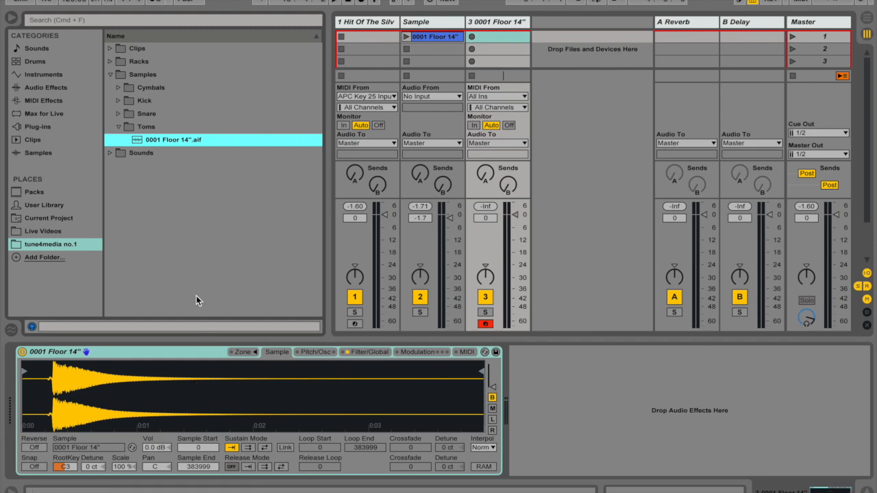
pyautogui.click(33, 466)
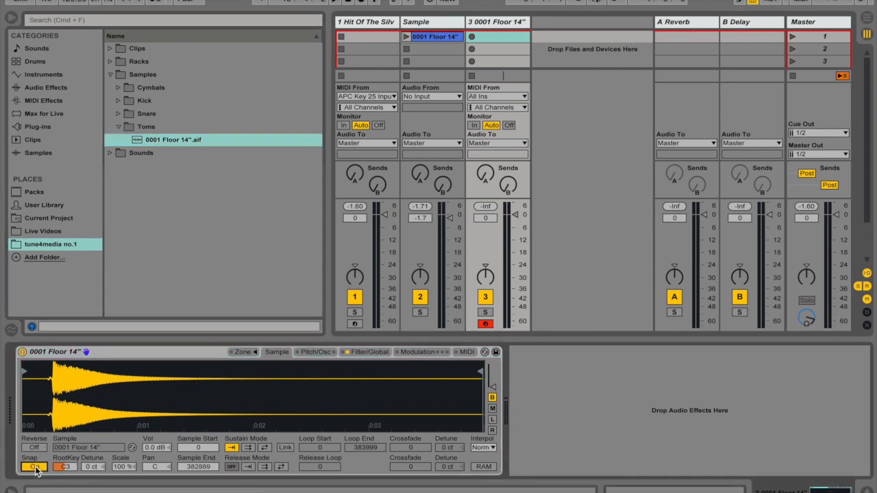
# - Move the sample start to 25865, at the drum hit's transient, and set the sample's key Scale to 0 %
pyautogui.click(14, 15)
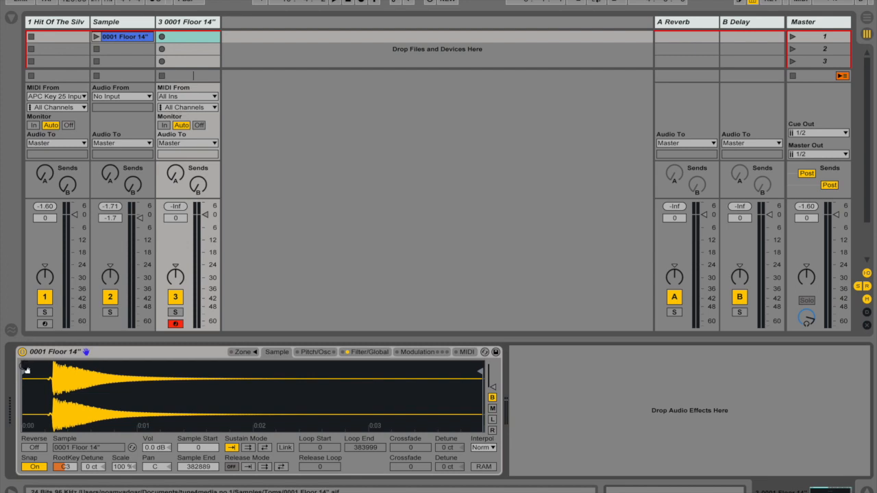
pyautogui.moveTo(26, 370)
pyautogui.mouseDown()
pyautogui.moveTo(58, 374)
pyautogui.moveTo(61, 402)
pyautogui.mouseUp()
pyautogui.moveTo(327, 404); pyautogui.dragTo(61, 403)
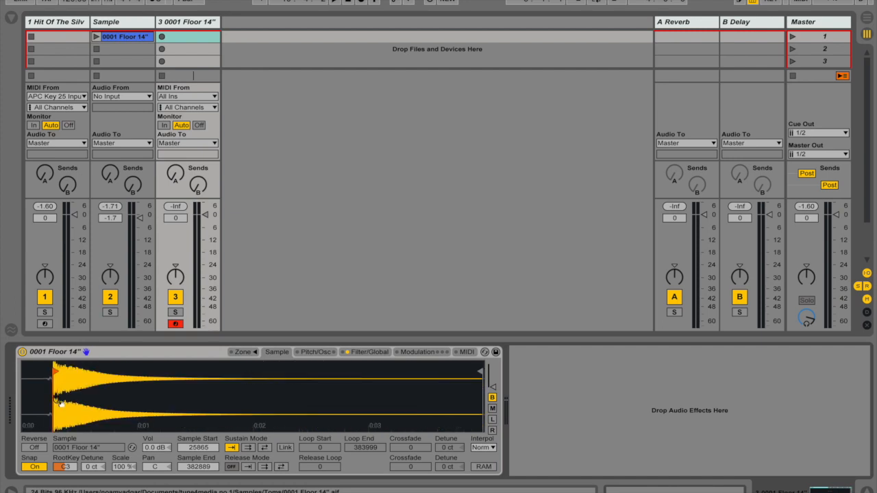
pyautogui.click(125, 466)
pyautogui.moveTo(124, 468); pyautogui.dragTo(124, 491)
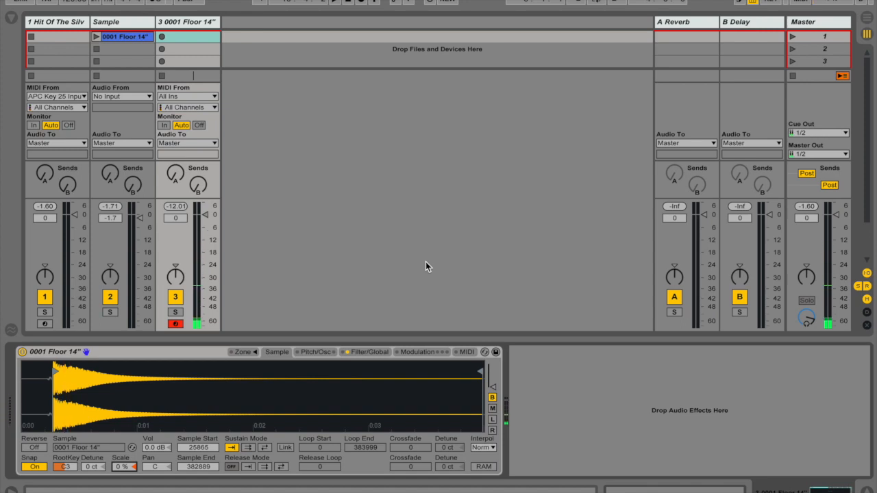
# - In Sampler's global volume settings, set Vol<Vel to 20 % and the volume envelope's loop mode to Trigger
pyautogui.click(362, 352)
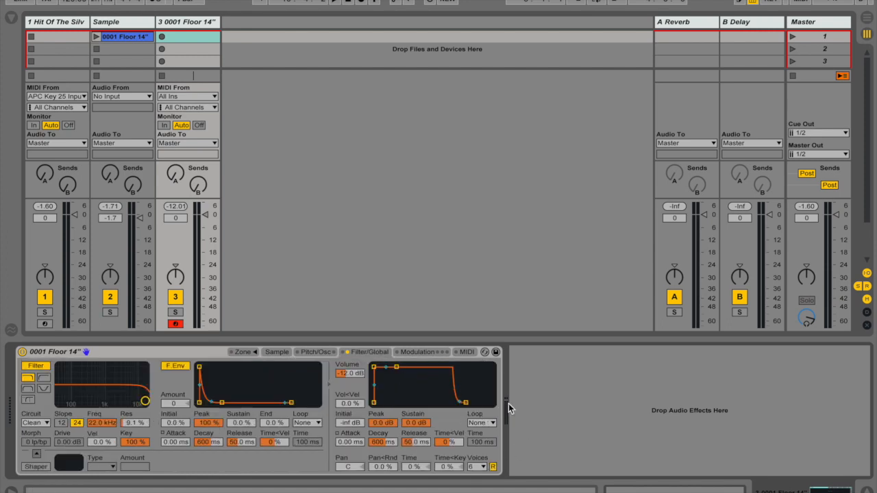
pyautogui.moveTo(351, 410); pyautogui.dragTo(352, 396)
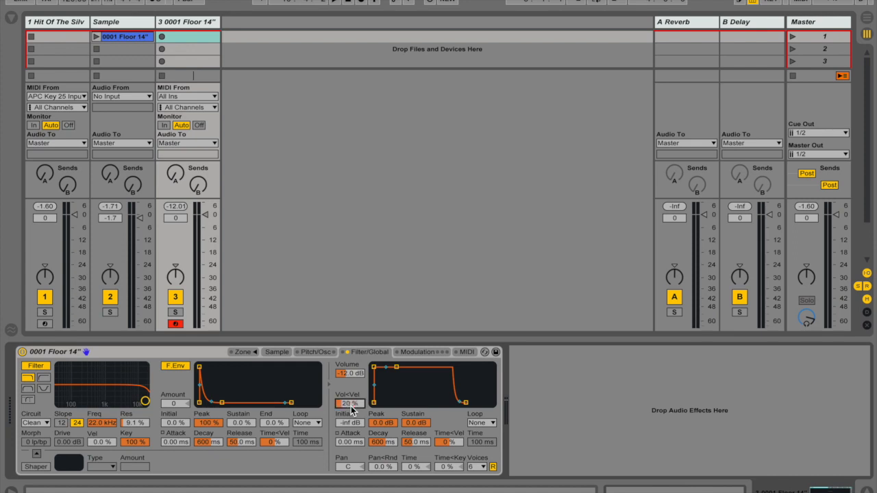
pyautogui.click(489, 424)
pyautogui.click(487, 475)
# - Shape the volume envelope with Sustain at -inf dB, Decay at 19.6 s and Attack at 1.30 ms
pyautogui.moveTo(414, 425); pyautogui.dragTo(415, 488)
pyautogui.moveTo(389, 447); pyautogui.dragTo(388, 384)
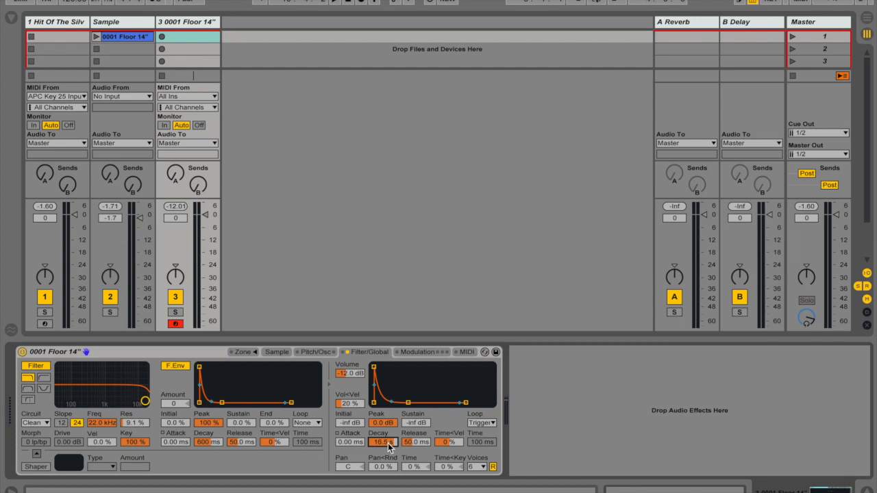
pyautogui.moveTo(389, 383); pyautogui.dragTo(389, 374)
pyautogui.press('Return')
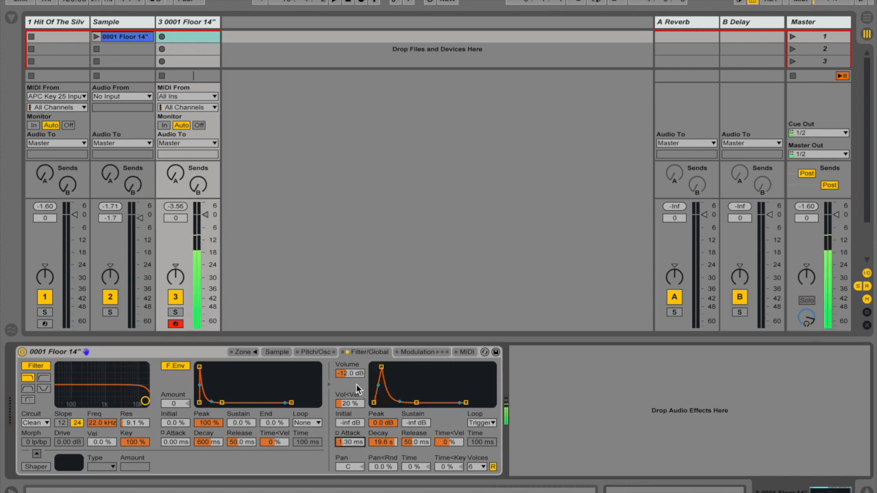
# - Set Sampler's low-pass filter to a 12 dB slope, about 3.71 kHz frequency and 6.8 % resonance
pyautogui.moveTo(145, 401); pyautogui.dragTo(119, 400)
pyautogui.click(61, 422)
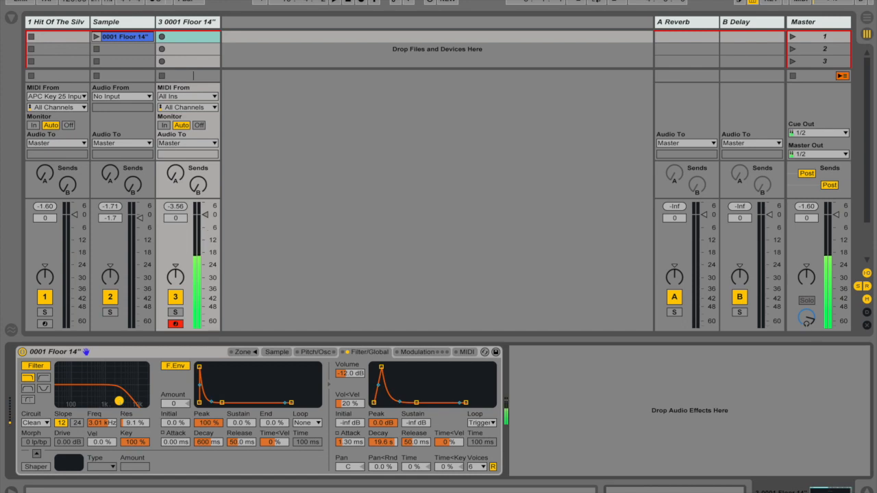
pyautogui.moveTo(119, 402); pyautogui.dragTo(122, 403)
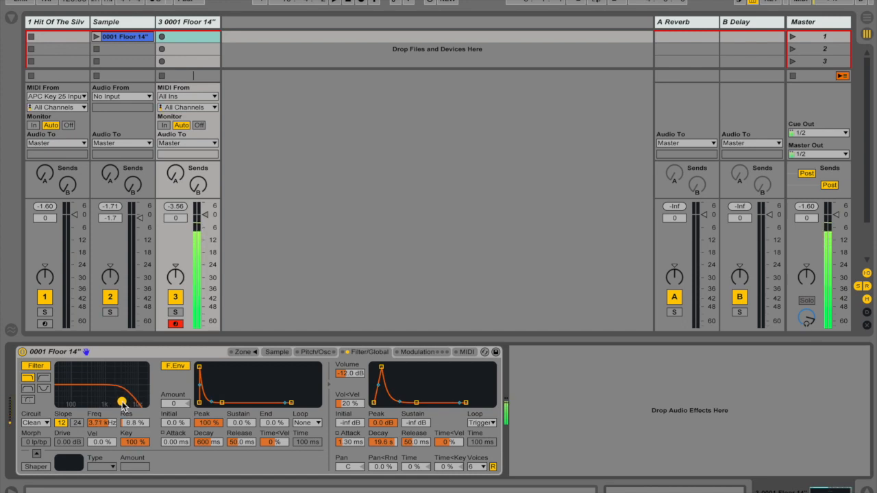
# - Transpose the floor tom sample in Sampler by -12 st
pyautogui.click(317, 352)
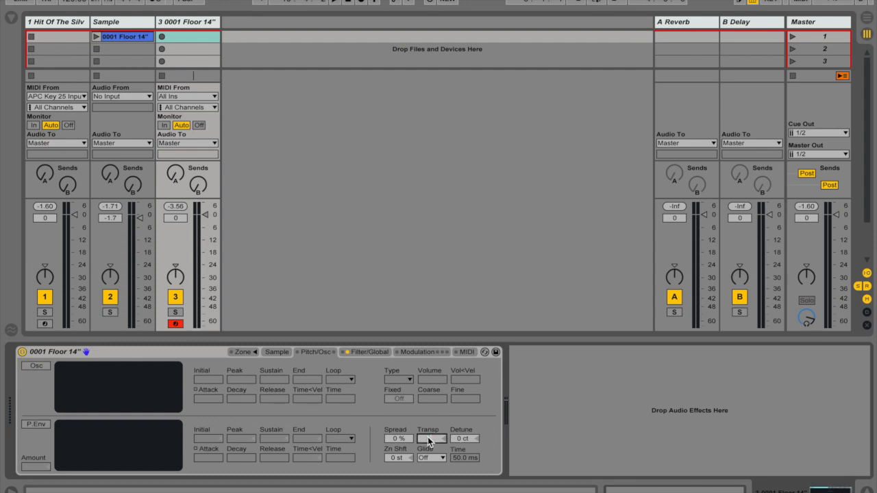
pyautogui.write('-12')
pyautogui.press('Return')
pyautogui.click(668, 392)
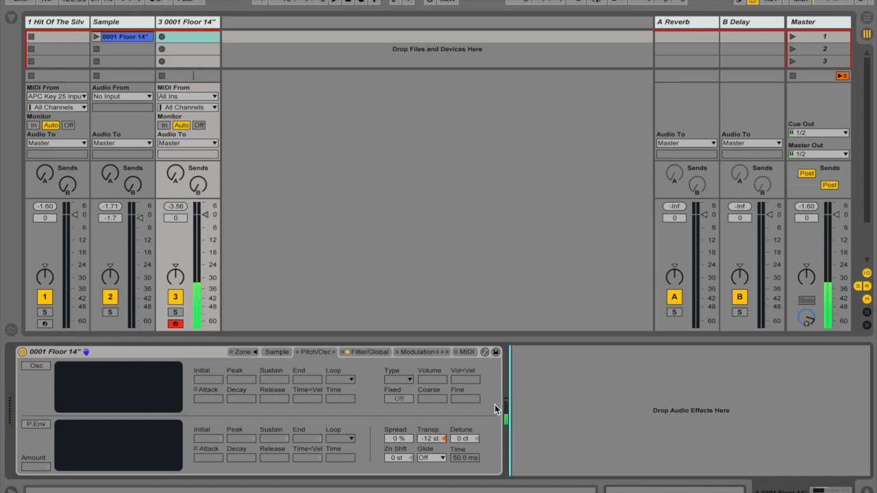
# - Raise Sampler's global volume and set its pitch Spread to 70 %
pyautogui.click(370, 351)
pyautogui.scroll(3, 358, 378)
pyautogui.click(324, 351)
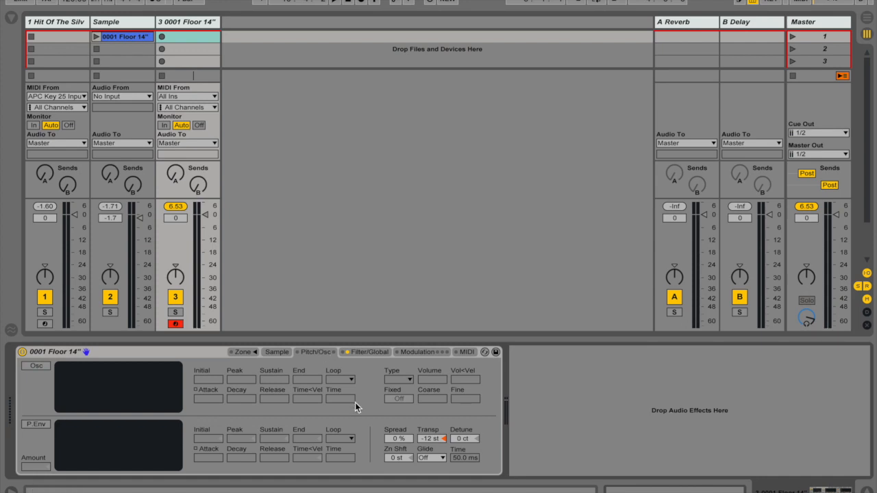
pyautogui.moveTo(398, 442); pyautogui.dragTo(398, 412)
# - Enable Sampler's modulation oscillator, choose the Noise type and turn on Fixed frequency
pyautogui.click(36, 367)
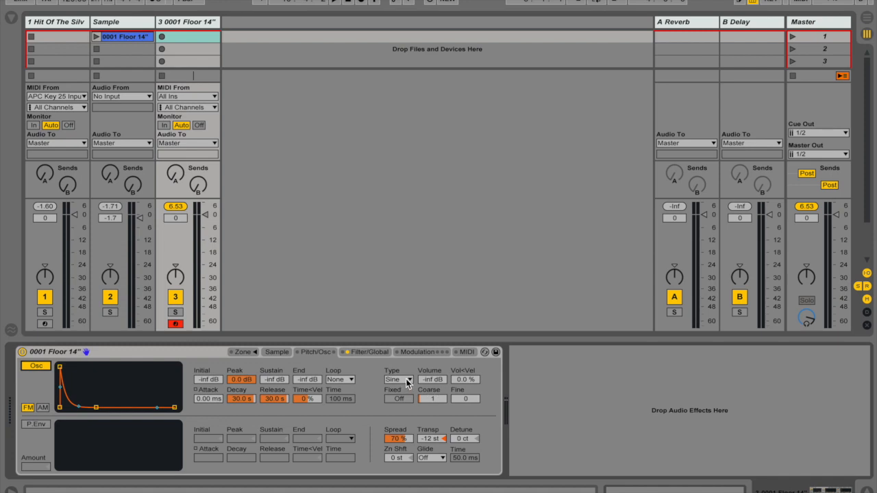
pyautogui.click(409, 382)
pyautogui.click(405, 368)
pyautogui.click(406, 400)
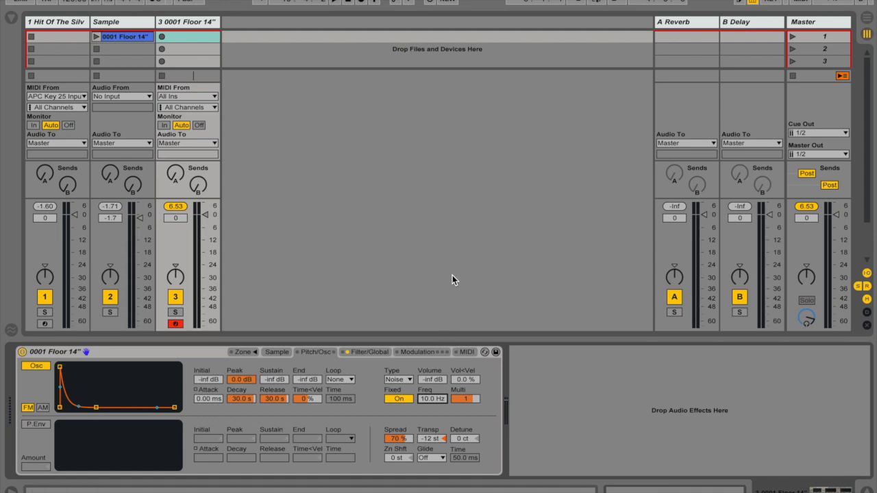
# - Set the noise oscillator's volume to -21 dB and its envelope Decay to 80.1 ms
pyautogui.moveTo(242, 400); pyautogui.dragTo(242, 455)
pyautogui.moveTo(432, 380); pyautogui.dragTo(433, 350)
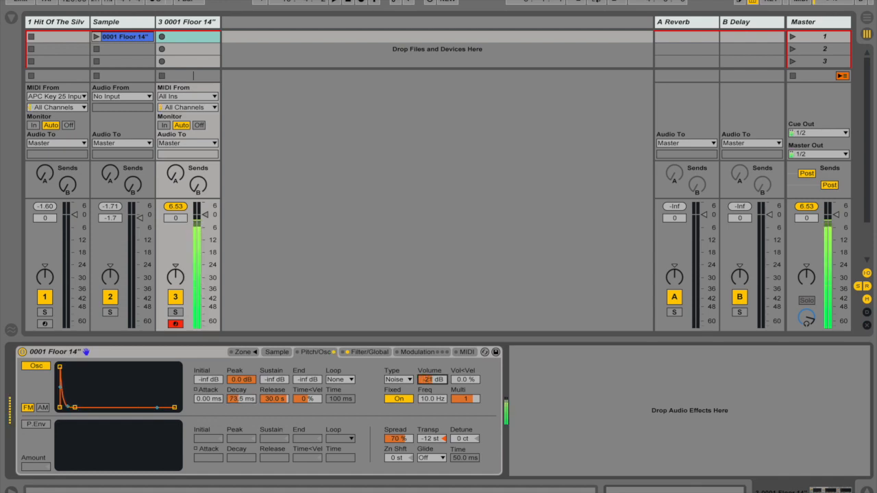
pyautogui.moveTo(246, 396); pyautogui.dragTo(245, 406)
pyautogui.moveTo(431, 383); pyautogui.dragTo(433, 385)
pyautogui.moveTo(243, 401); pyautogui.dragTo(243, 387)
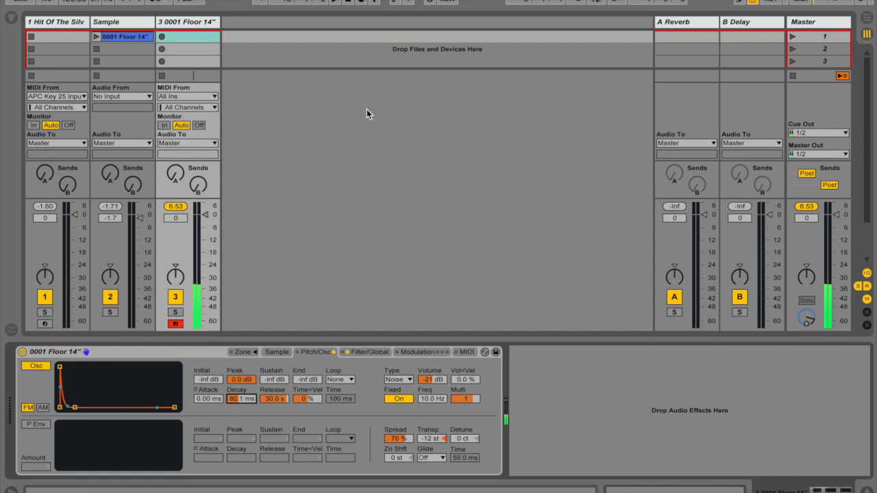
# - Unfold the Hit Of The SilverScreen rack's devices and examine its Sampler's pitch and oscillator settings
pyautogui.click(79, 25)
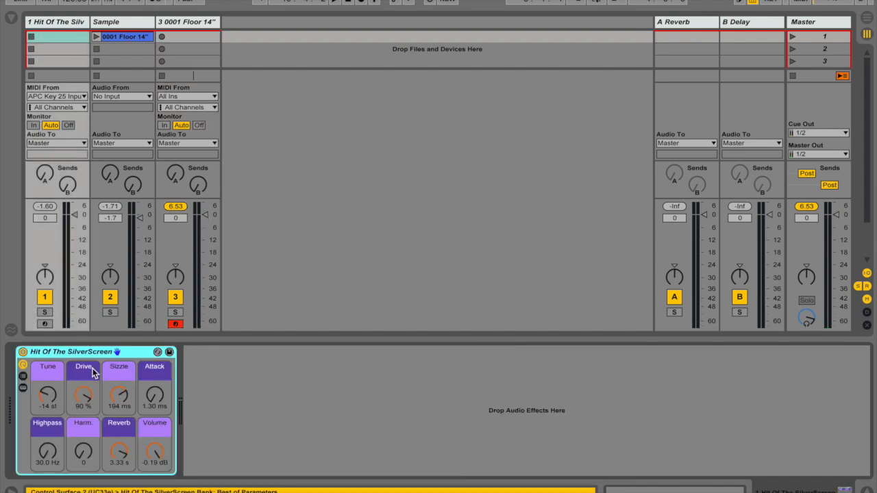
pyautogui.click(119, 400)
pyautogui.click(22, 388)
pyautogui.click(119, 399)
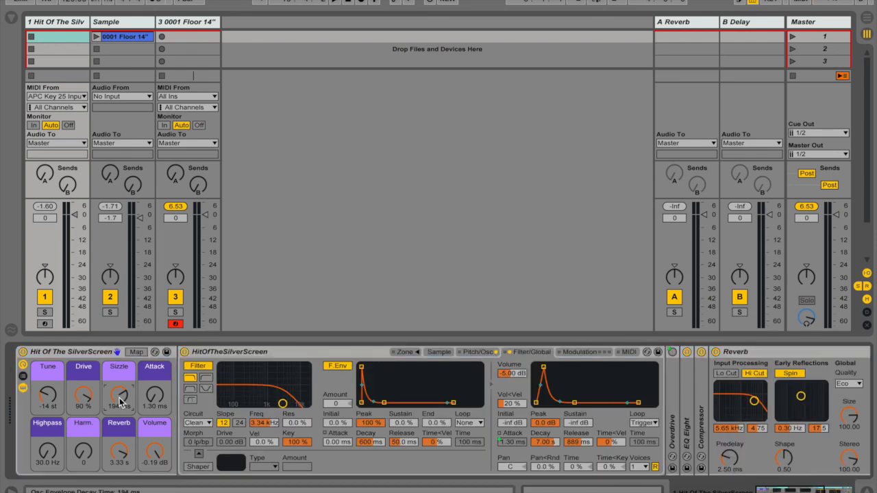
pyautogui.click(477, 352)
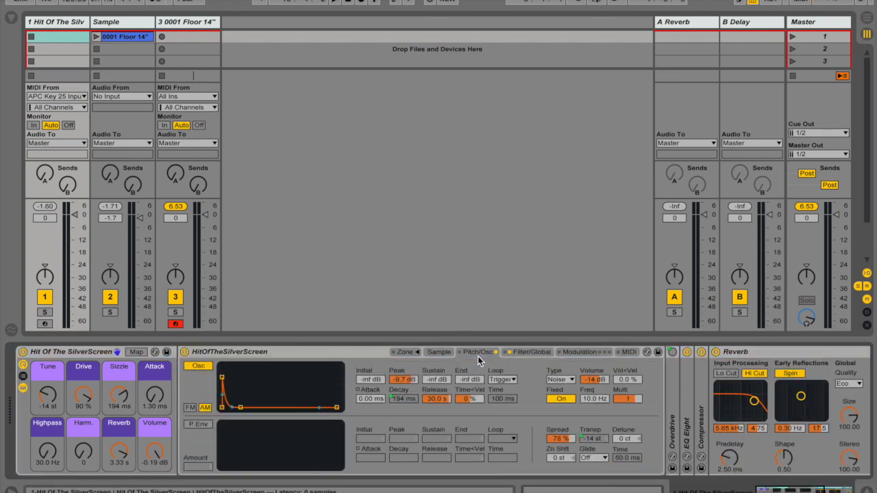
# - Set the rack's Sizzle to 100 ms, Drive to 0 % and Reverb to 1.09 s, and arm its track
pyautogui.moveTo(124, 405); pyautogui.dragTo(81, 415)
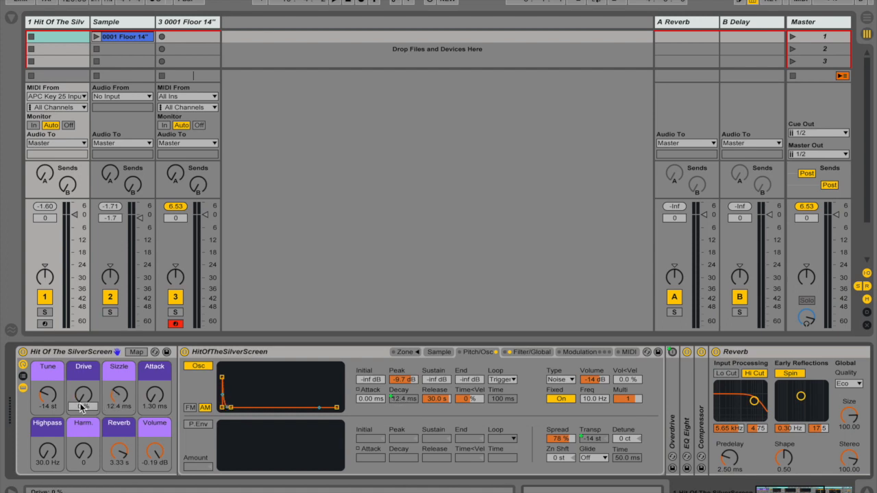
pyautogui.moveTo(115, 453); pyautogui.dragTo(114, 462)
pyautogui.click(45, 324)
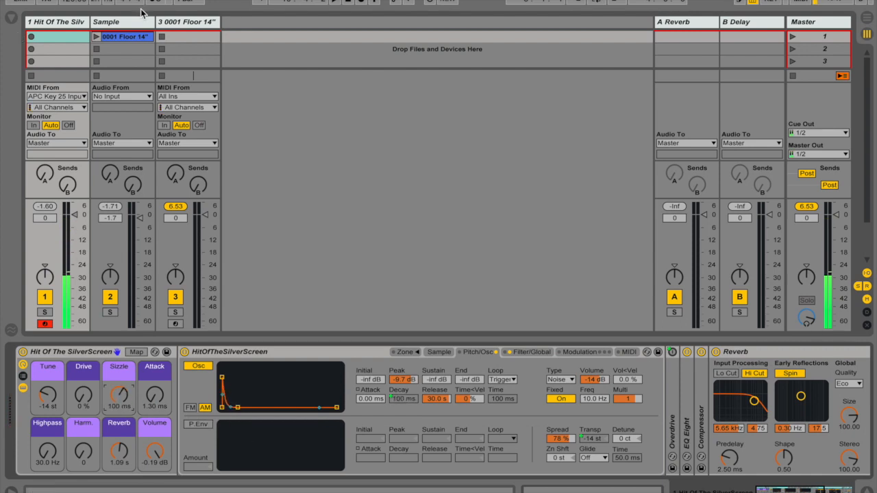
# - Arm the floor tom track and adjust its oscillator envelope to a -12 dB Peak and 84.7 ms Decay
pyautogui.click(188, 23)
pyautogui.click(176, 323)
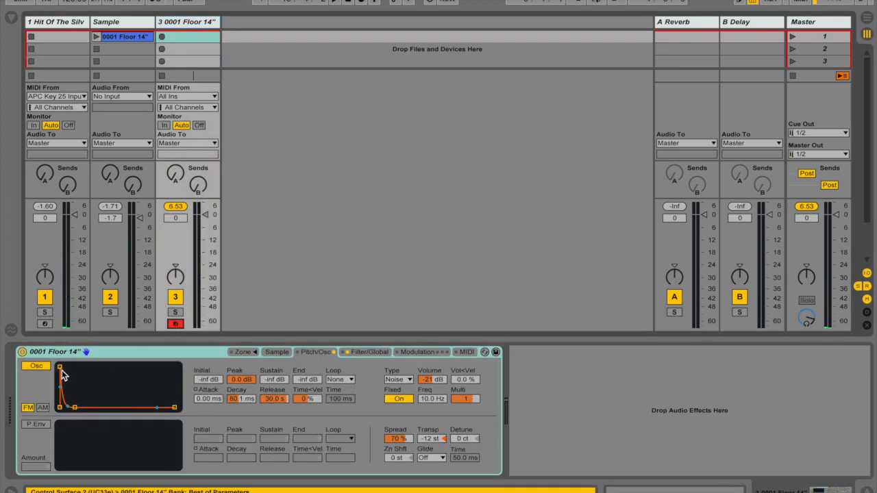
pyautogui.moveTo(60, 369); pyautogui.dragTo(60, 376)
pyautogui.moveTo(74, 408); pyautogui.dragTo(76, 408)
pyautogui.moveTo(60, 375); pyautogui.dragTo(60, 380)
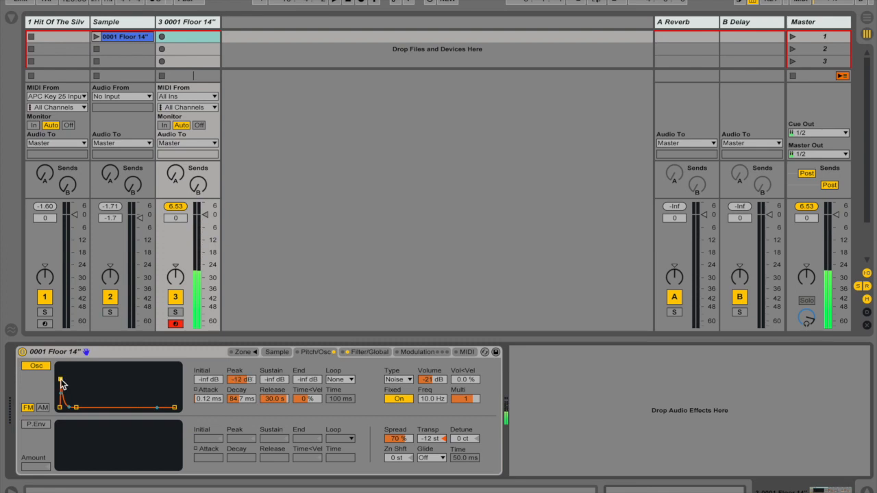
# - Set the Hit Of The SilverScreen rack's Tune macro to -16 st
pyautogui.click(71, 26)
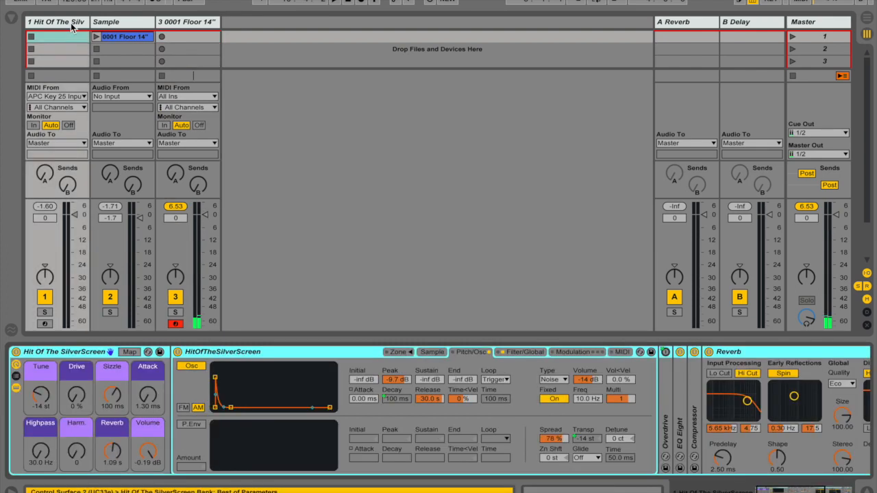
pyautogui.click(39, 395)
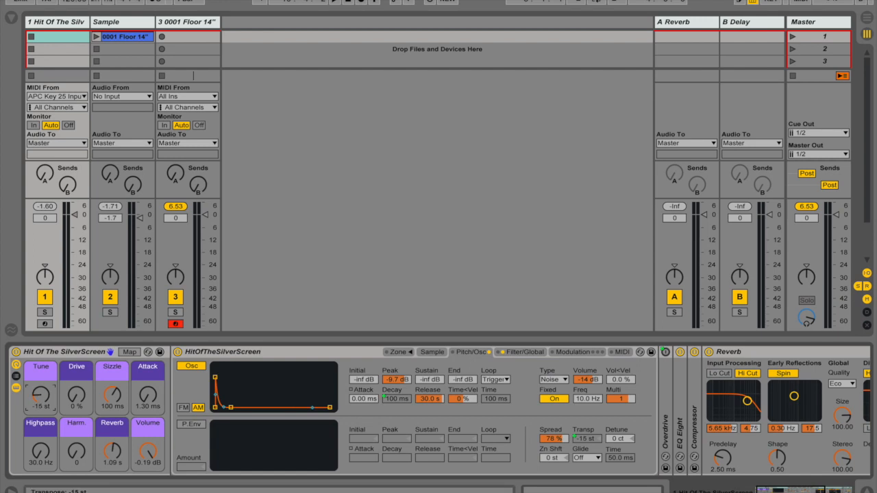
# - Arm the Hit Of The SilverScreen track and set its Tune macro to -14 st
pyautogui.click(45, 325)
pyautogui.moveTo(40, 389); pyautogui.dragTo(40, 379)
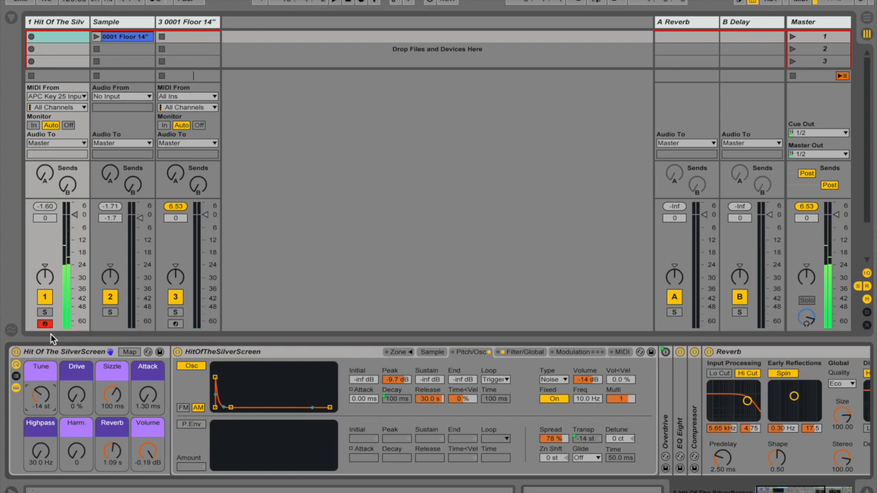
# - Find Overdrive among the audio effects and add it after the Sampler on the floor tom track
pyautogui.click(179, 37)
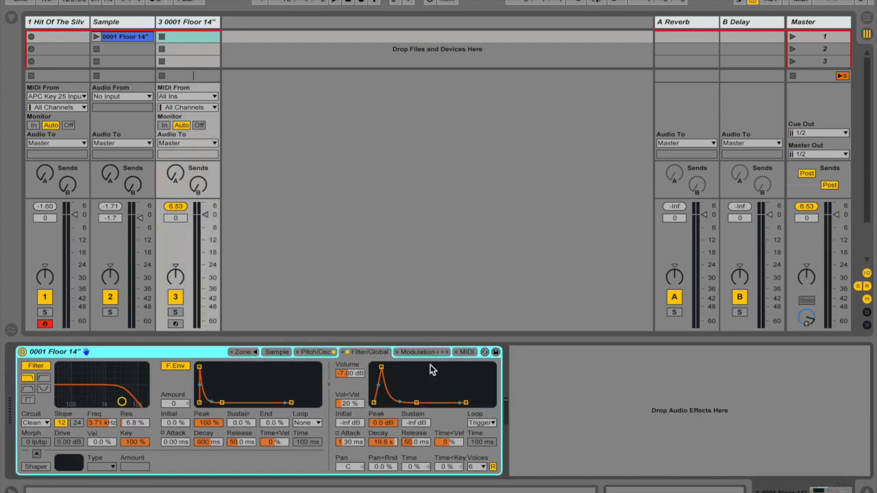
pyautogui.click(15, 21)
pyautogui.click(96, 20)
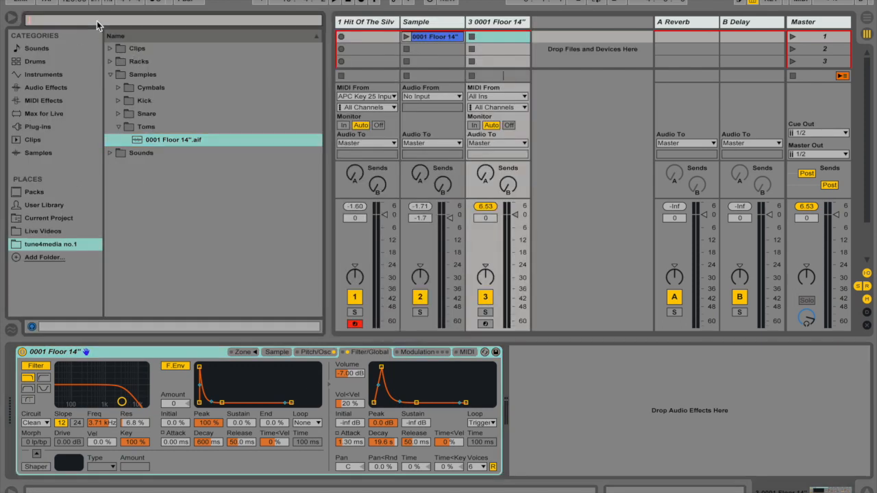
pyautogui.write('over')
pyautogui.click(46, 87)
pyautogui.moveTo(144, 62); pyautogui.dragTo(507, 391)
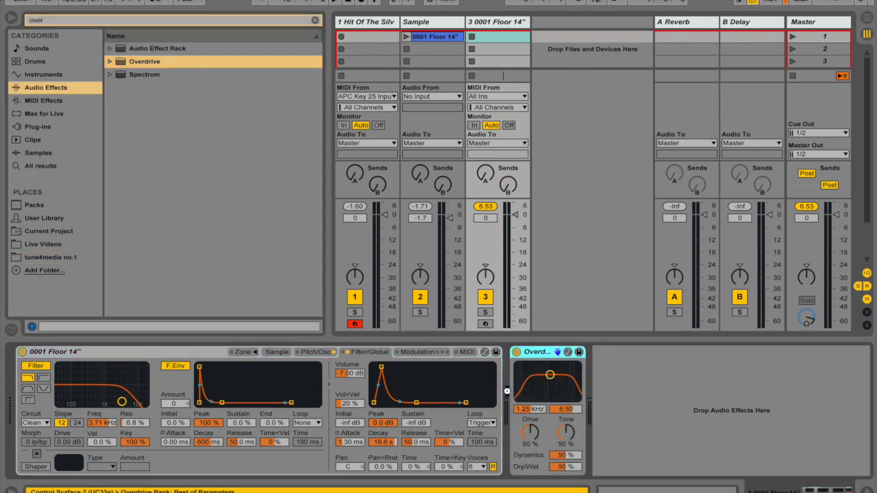
# - Arm the floor tom track, lower its volume to -1.2 dB, and set Overdrive to 485 Hz, bandwidth 5.99 and 73 % Drive
pyautogui.moveTo(550, 375); pyautogui.dragTo(537, 375)
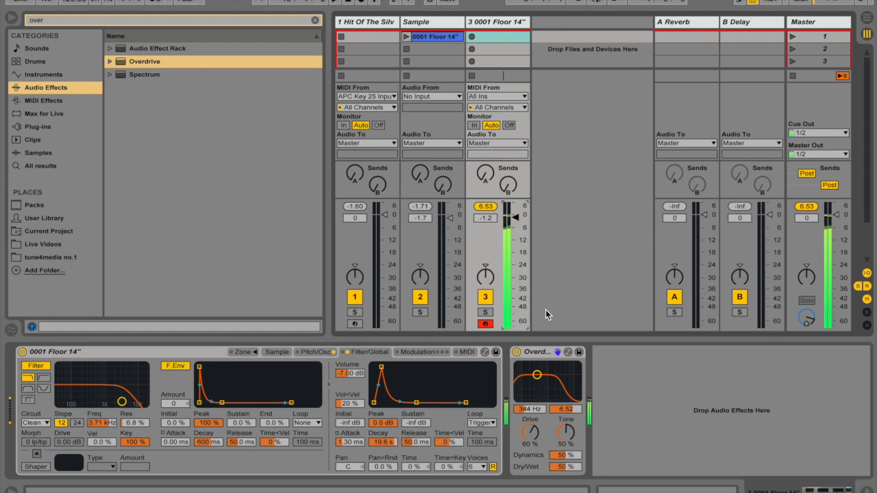
pyautogui.moveTo(537, 375); pyautogui.dragTo(541, 377)
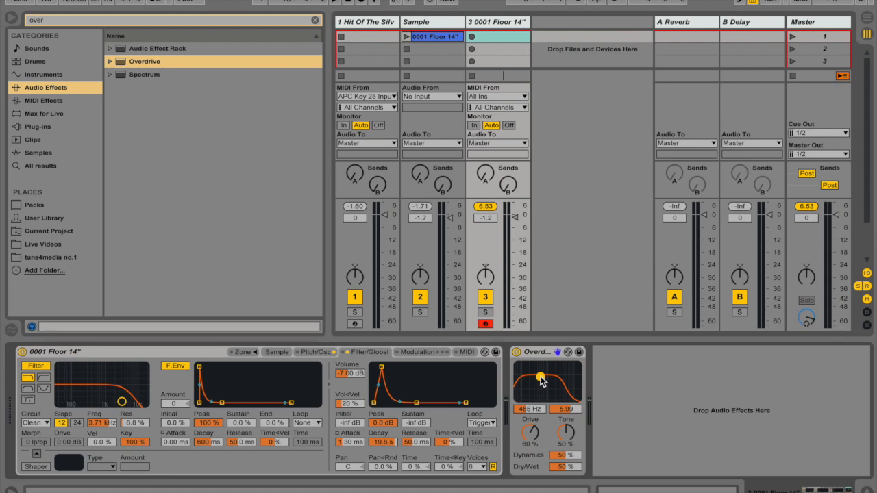
pyautogui.moveTo(531, 435)
pyautogui.mouseDown()
pyautogui.moveTo(532, 425)
pyautogui.moveTo(531, 434)
pyautogui.mouseUp()
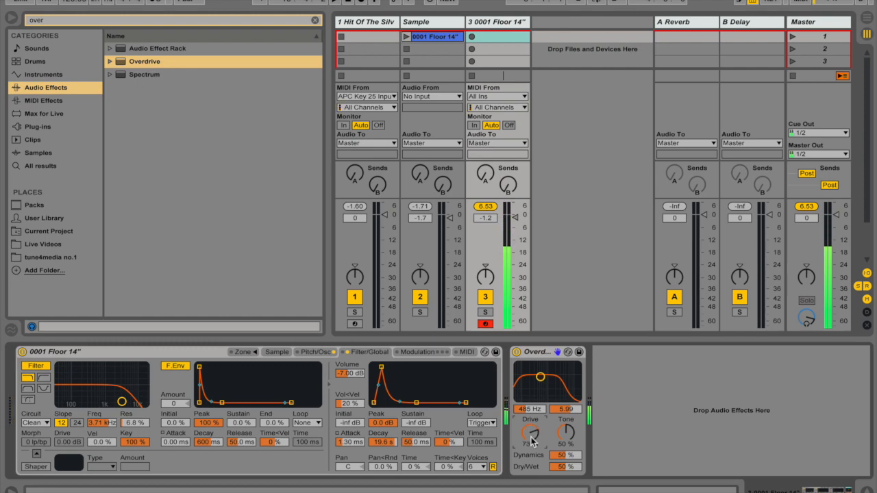
# - Check the finished rack's Attack macro and set the floor tom Sampler's volume envelope Attack to 1.19 ms
pyautogui.click(362, 25)
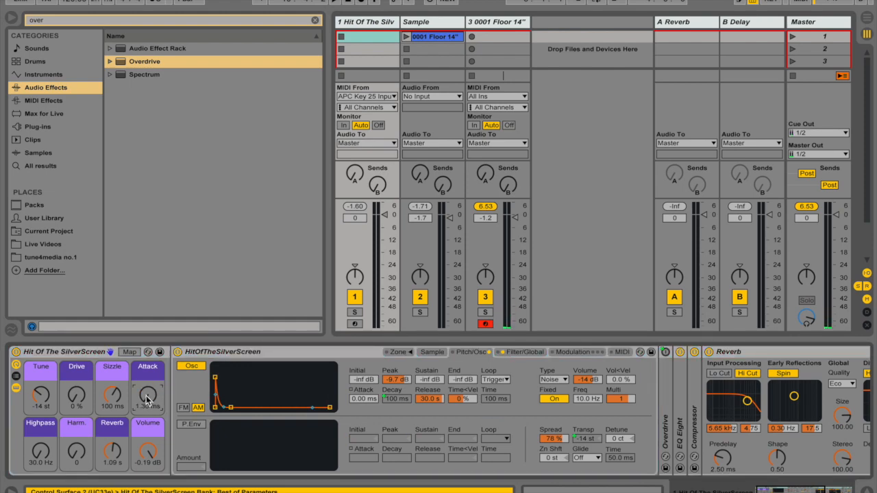
pyautogui.click(490, 25)
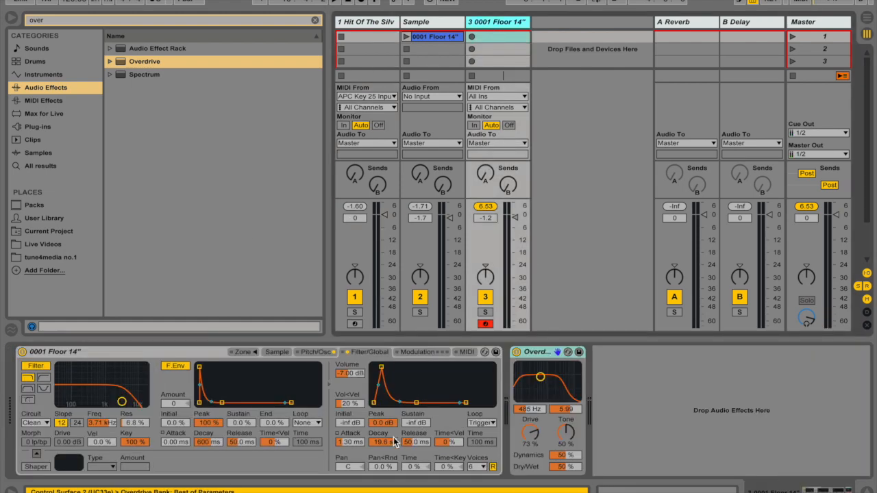
pyautogui.moveTo(354, 445)
pyautogui.mouseDown()
pyautogui.moveTo(355, 396)
pyautogui.moveTo(354, 451)
pyautogui.mouseUp()
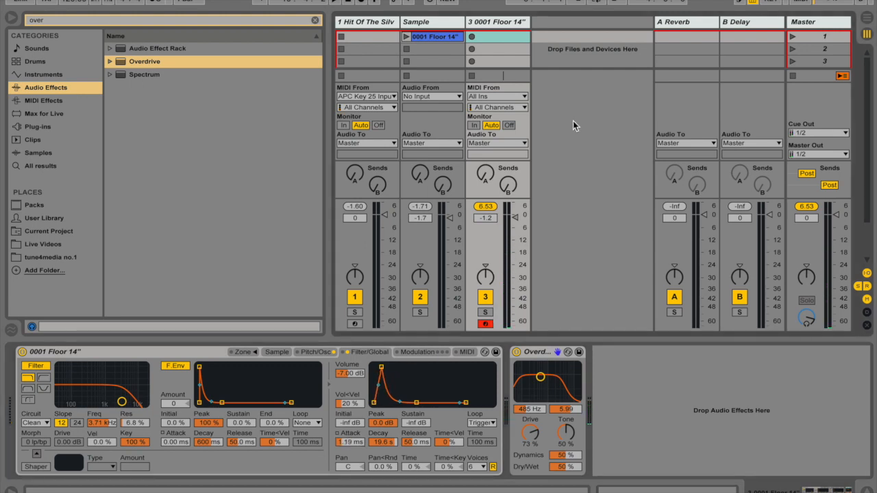
# - Play the original 0001 Floor 14" clip for comparison and return to the floor tom track's devices
pyautogui.click(455, 52)
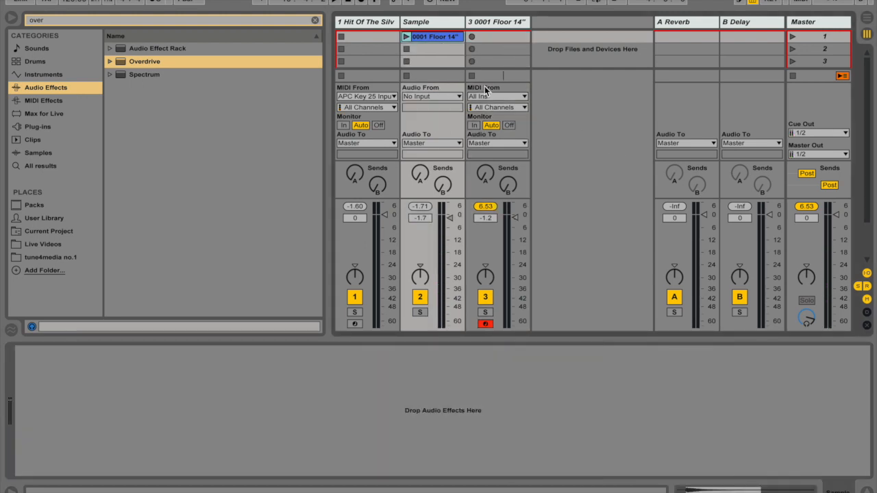
pyautogui.click(407, 37)
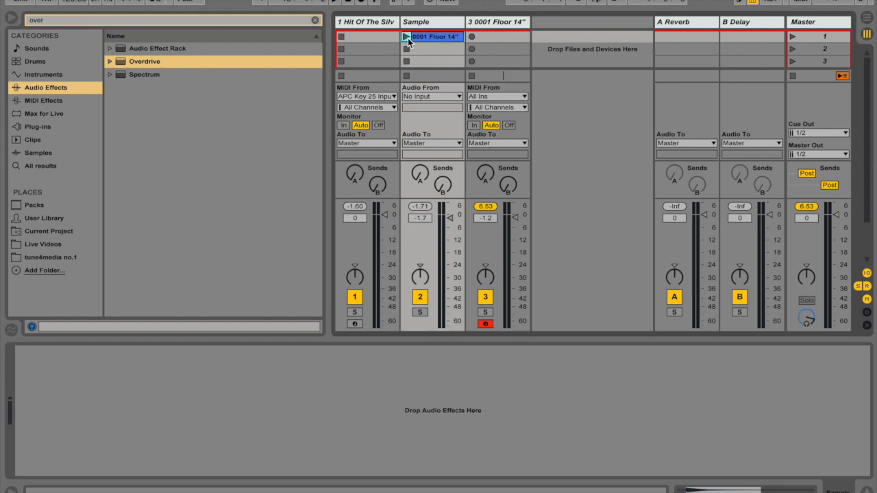
pyautogui.click(504, 26)
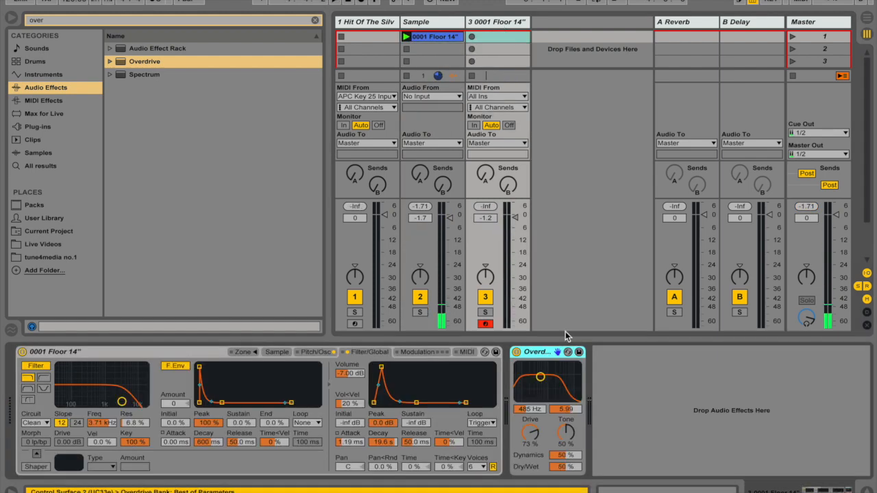
# - Find the Max for Live LFO MIDI device, place it before the floor tom Sampler and duplicate it
pyautogui.click(316, 20)
pyautogui.write('lfo')
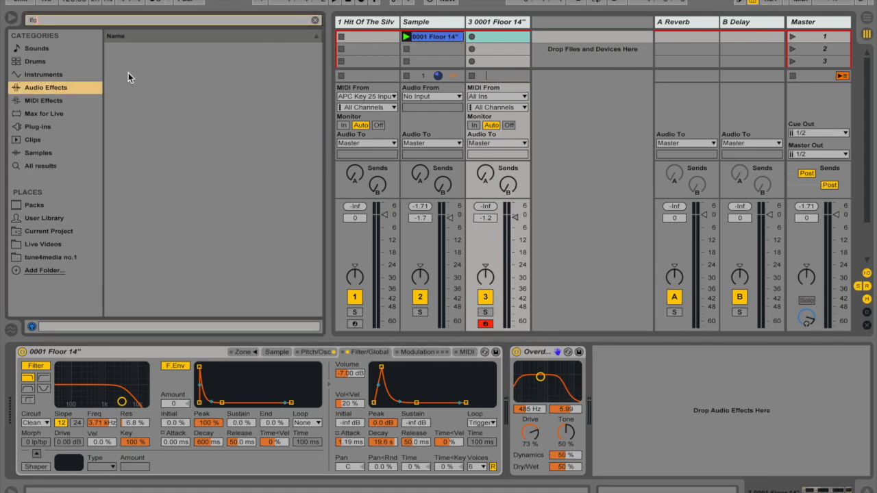
pyautogui.click(63, 116)
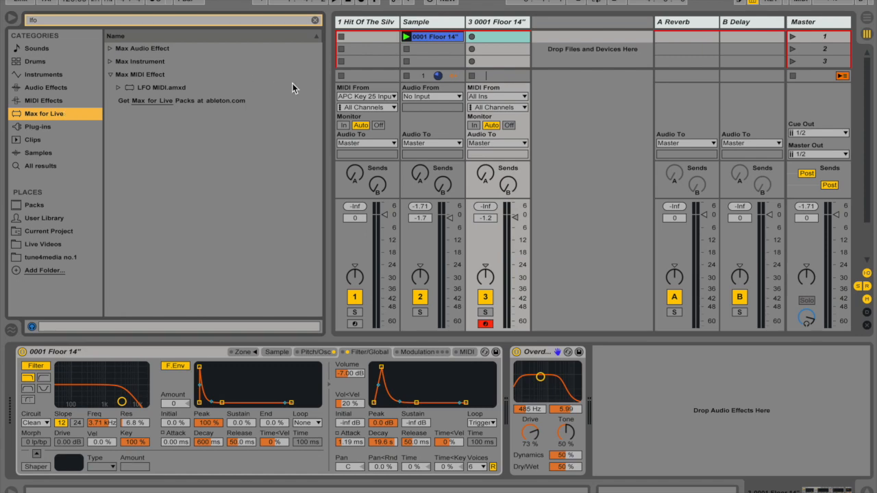
pyautogui.moveTo(158, 83); pyautogui.dragTo(24, 382)
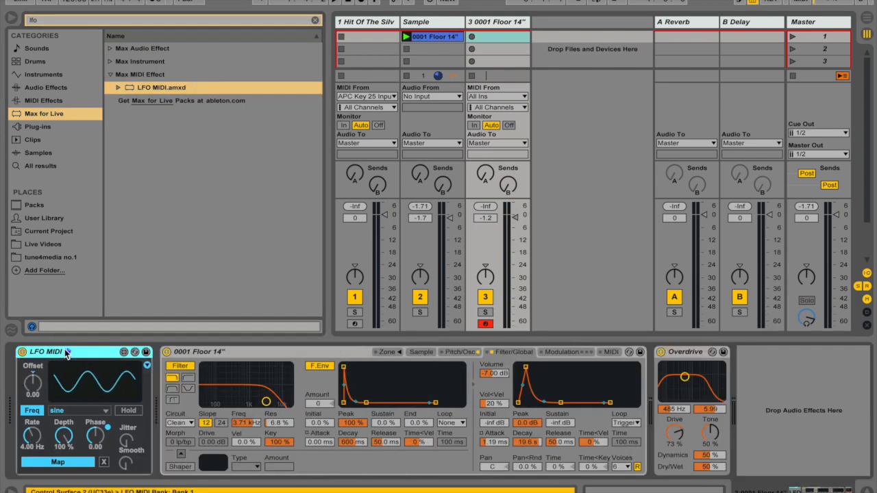
pyautogui.hotkey('ctrl', 'd')
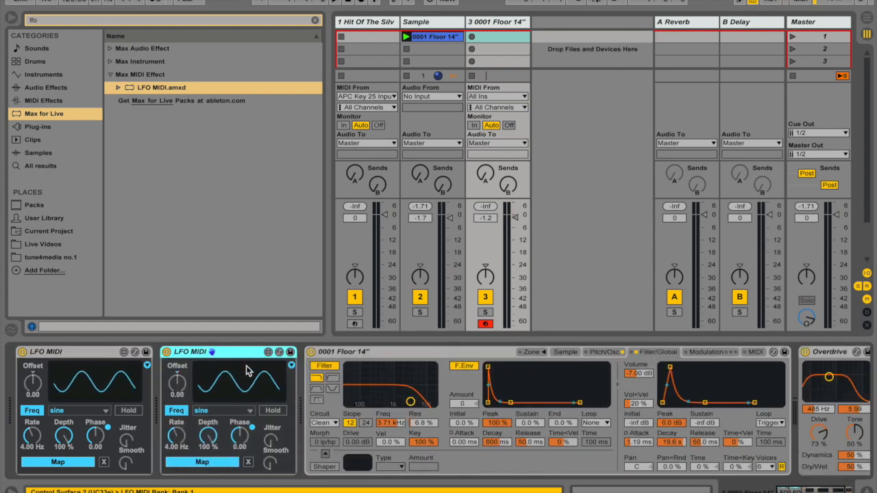
# - Map the second LFO MIDI to Overdrive's Drive and the first LFO MIDI to the second one's Rate
pyautogui.click(210, 464)
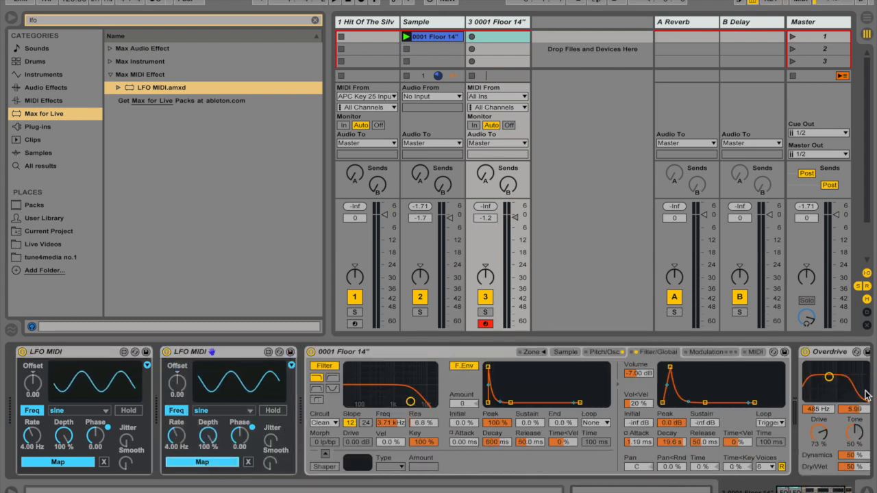
pyautogui.click(820, 433)
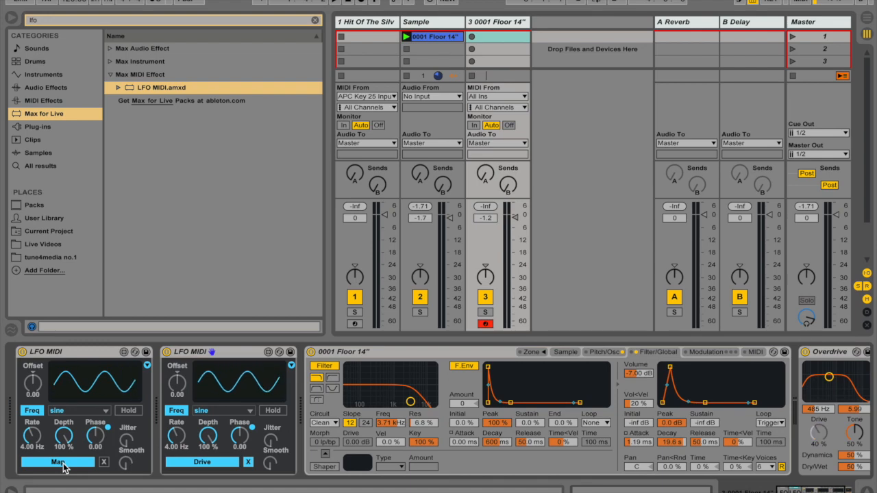
pyautogui.click(177, 436)
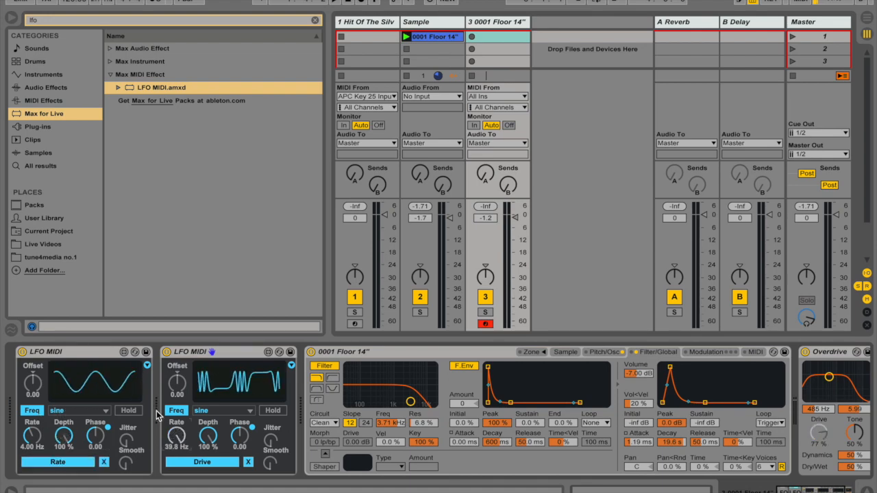
# - Set the first LFO MIDI to a down waveform at 0.40 Hz with Retrigger enabled
pyautogui.click(99, 410)
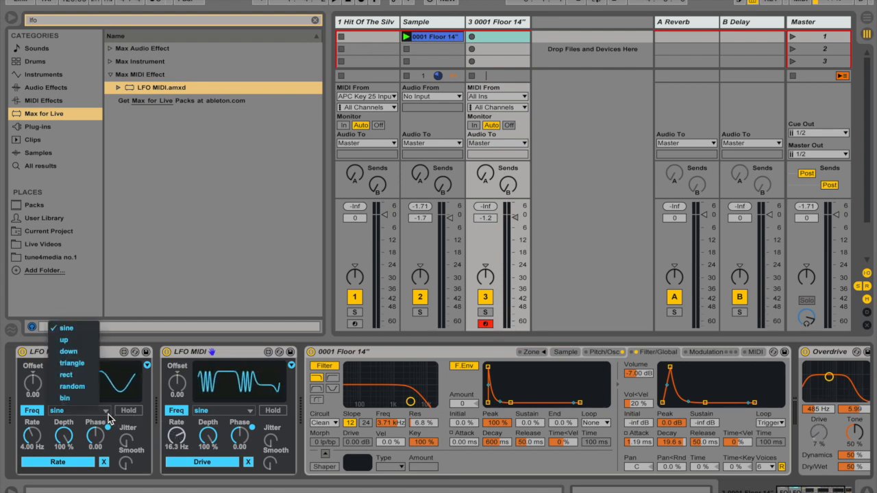
pyautogui.click(77, 351)
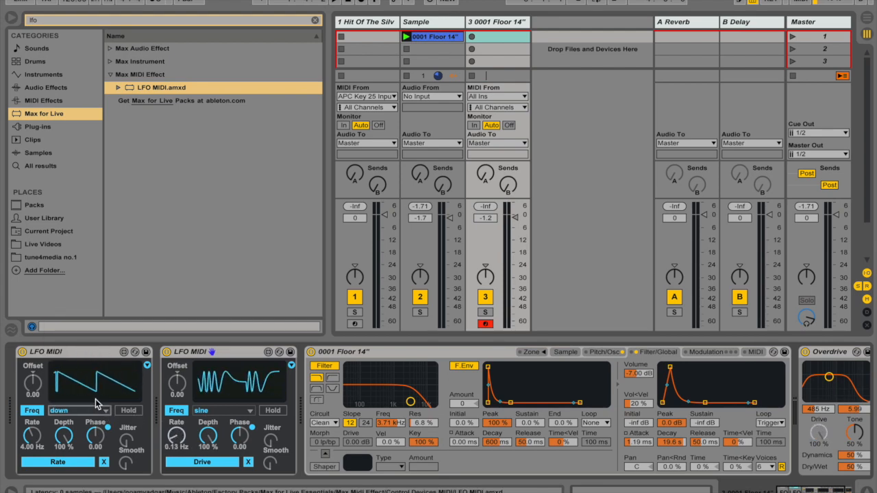
pyautogui.moveTo(32, 438); pyautogui.dragTo(32, 473)
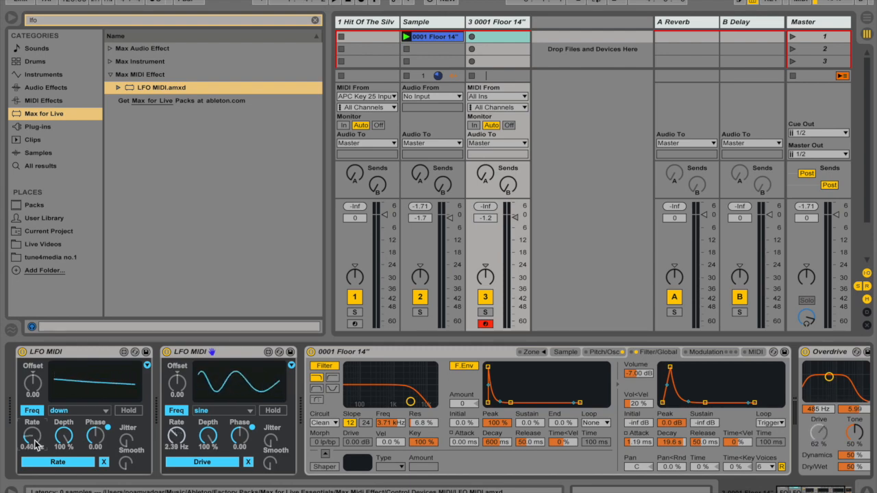
pyautogui.click(147, 365)
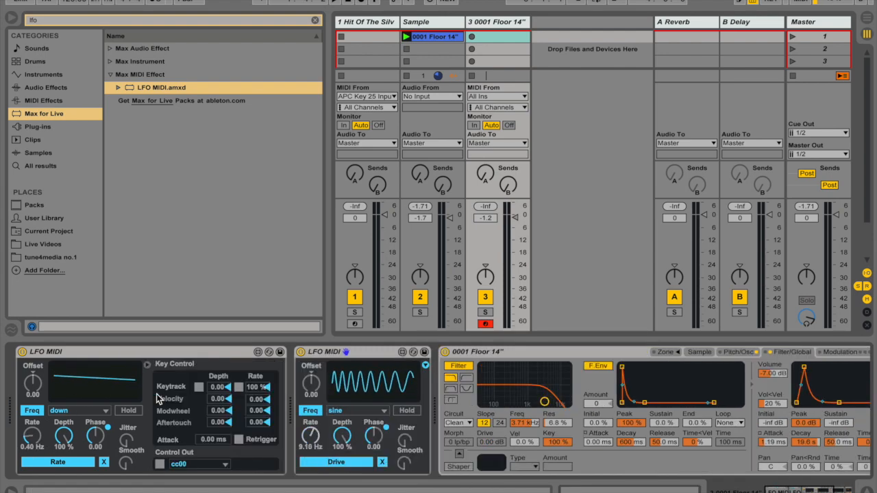
pyautogui.click(239, 439)
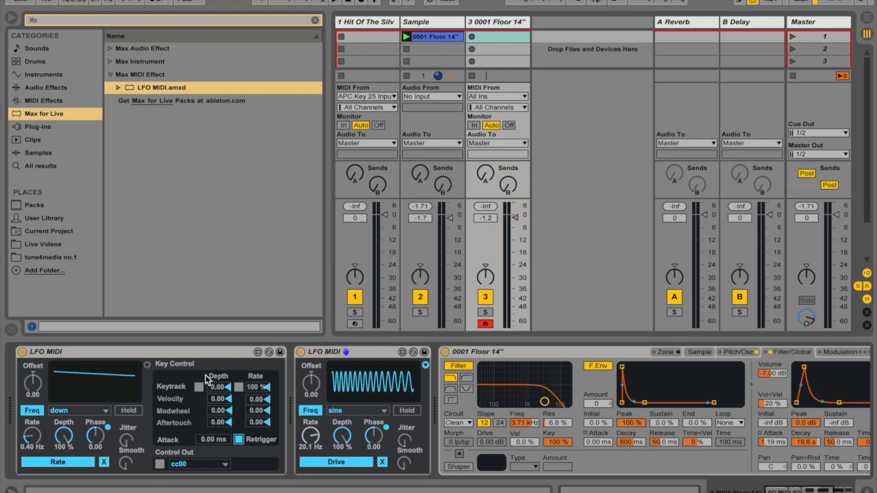
pyautogui.click(148, 365)
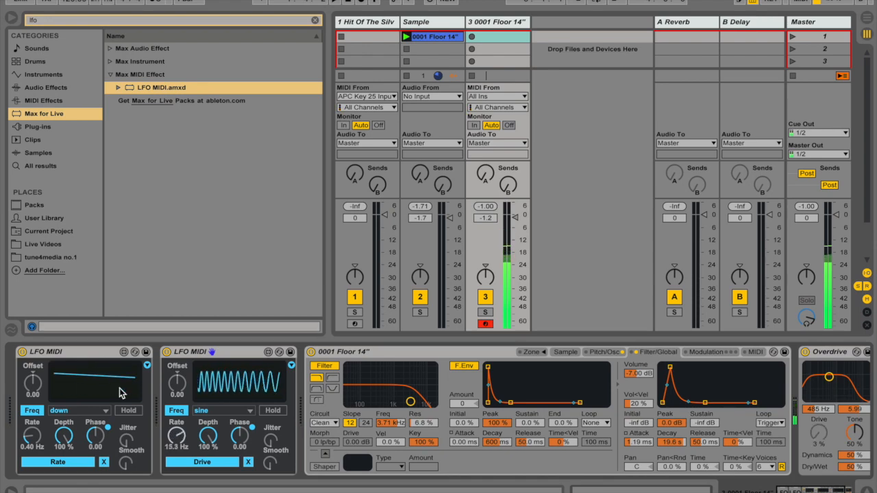
# - Delete both LFO MIDI devices from the floor tom track
pyautogui.press('Delete')
pyautogui.click(109, 355)
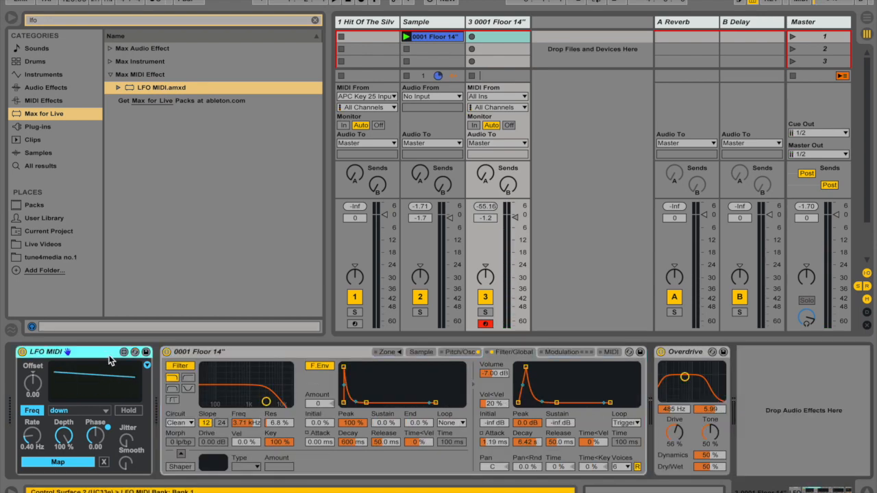
pyautogui.press('Delete')
pyautogui.click(703, 409)
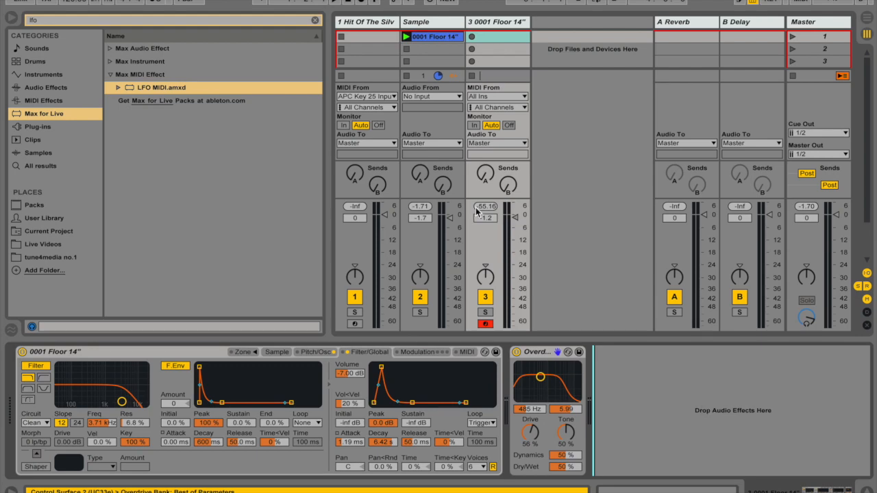
# - Examine the Hit Of The SilverScreen rack's Overdrive settings and audition its Drive macro, returning it to 0 %
pyautogui.click(375, 24)
pyautogui.click(79, 405)
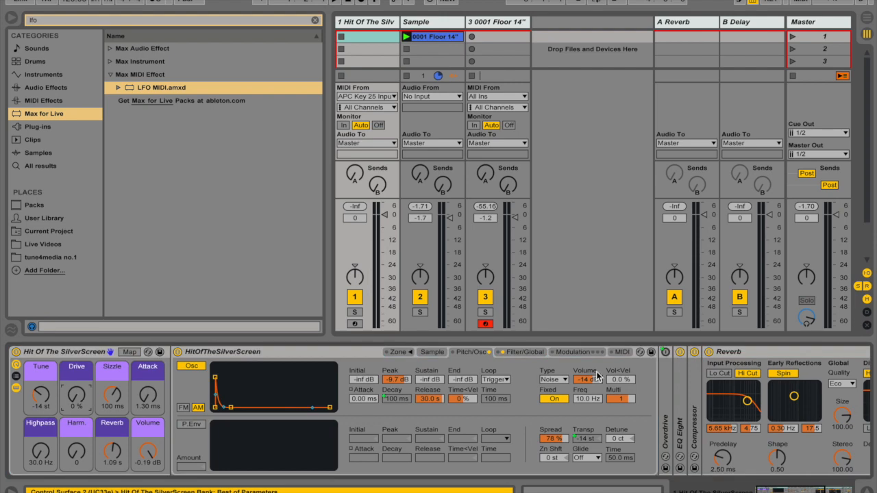
pyautogui.doubleClick(340, 353)
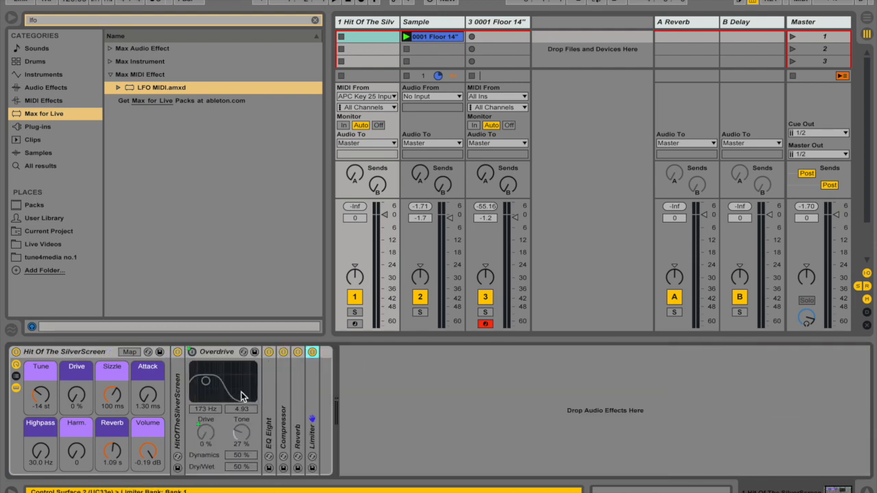
pyautogui.moveTo(67, 403); pyautogui.dragTo(67, 398)
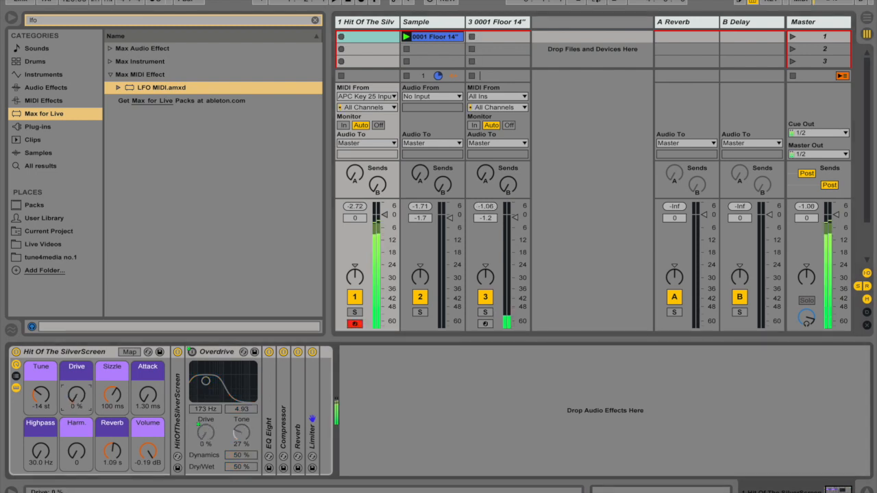
pyautogui.moveTo(77, 396)
pyautogui.mouseDown()
pyautogui.moveTo(77, 342)
pyautogui.moveTo(76, 399)
pyautogui.mouseUp()
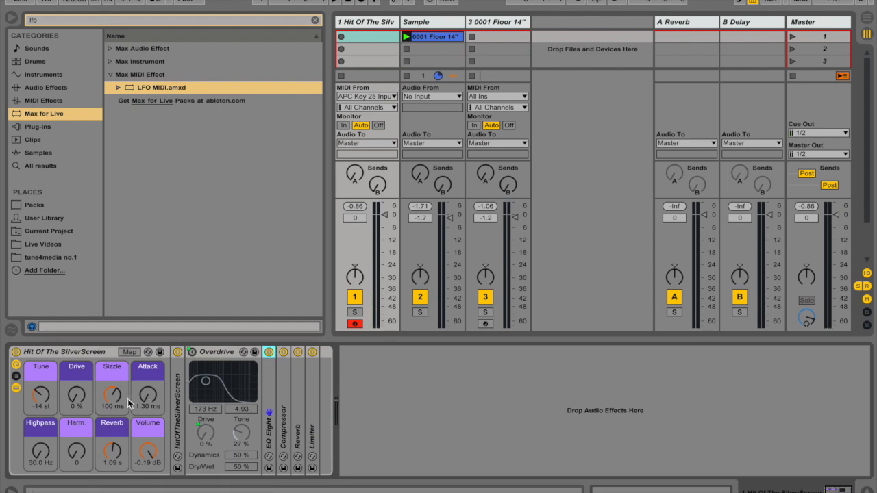
# - Fold the rack's Overdrive, unfold its EQ Eight and set the Highpass macro to 400 Hz
pyautogui.click(220, 353)
pyautogui.doubleClick(219, 353)
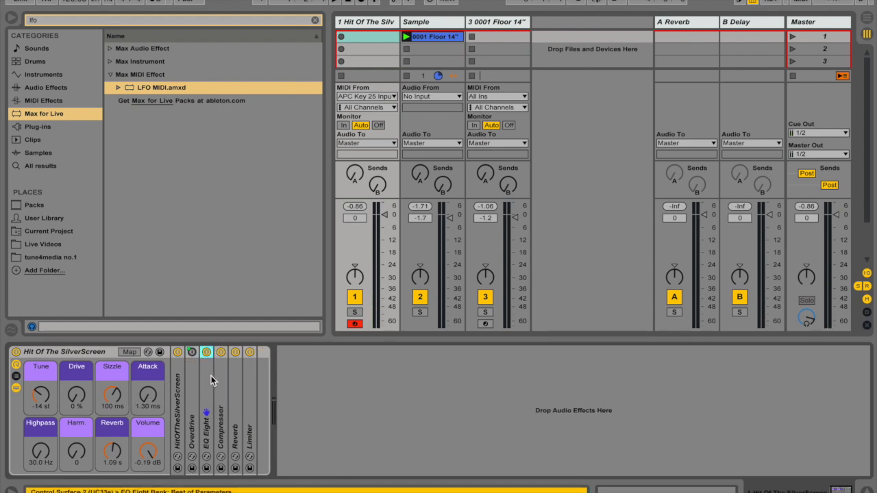
pyautogui.doubleClick(211, 375)
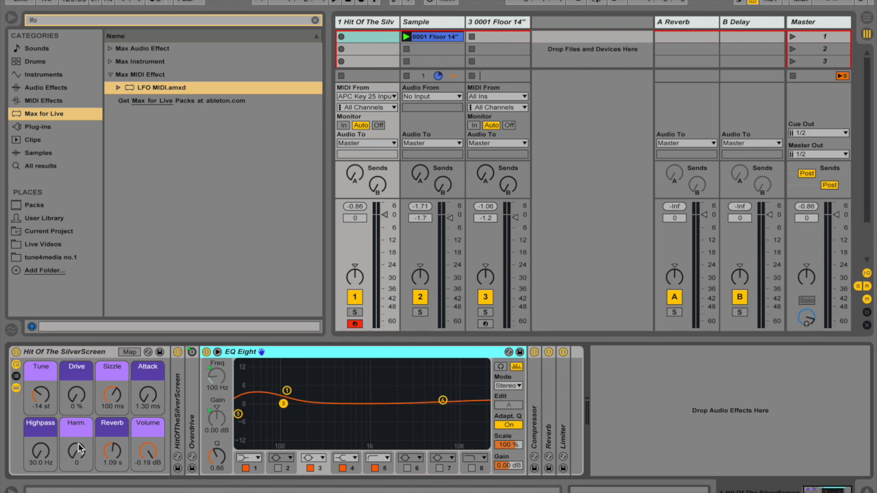
pyautogui.click(41, 452)
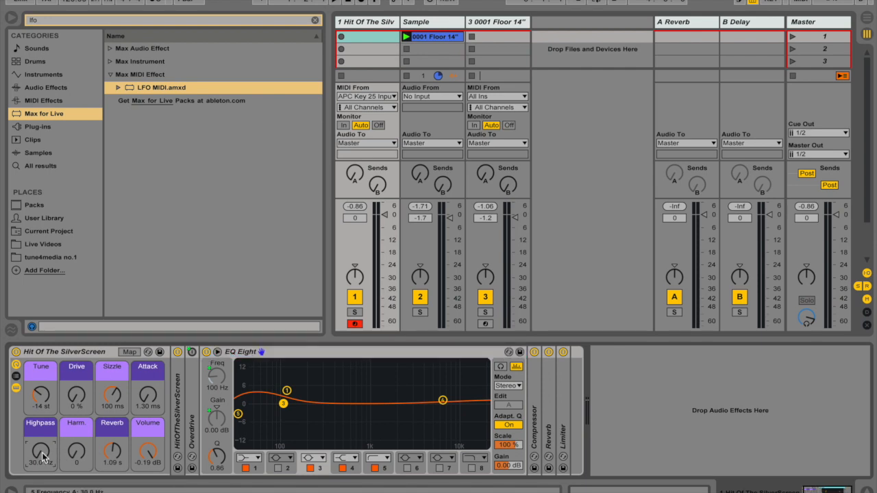
pyautogui.moveTo(42, 450); pyautogui.dragTo(41, 411)
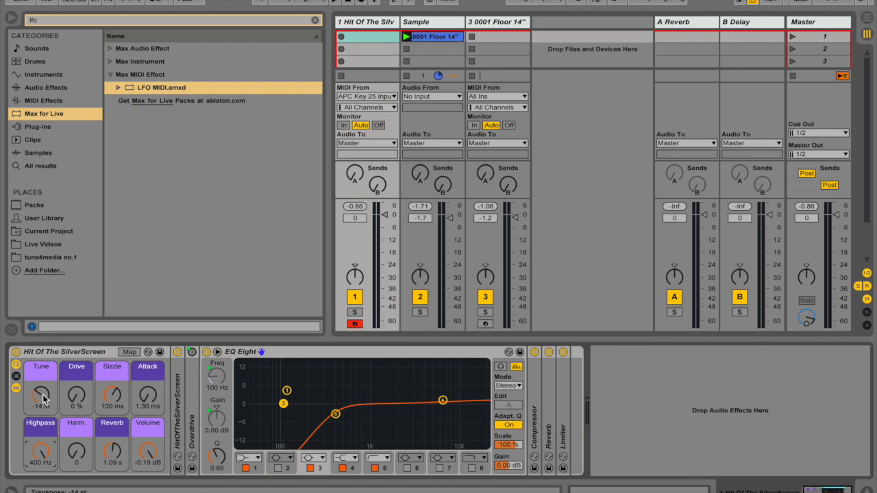
# - Set the Hit Of The SilverScreen rack's Reverb macro to 4.08 s and its Highpass macro to 30.0 Hz
pyautogui.moveTo(42, 394); pyautogui.dragTo(42, 397)
pyautogui.moveTo(112, 455); pyautogui.dragTo(112, 458)
pyautogui.moveTo(42, 454); pyautogui.dragTo(42, 464)
pyautogui.moveTo(40, 394); pyautogui.dragTo(40, 401)
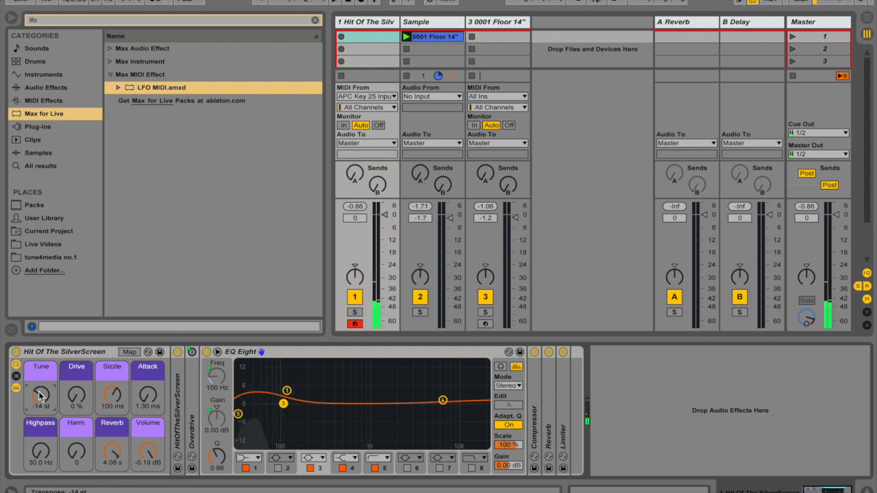
# - Set the Drive macro to 100 % and Tune to -12 st, auditioning the Harm. macro at 36 and returning it to 0
pyautogui.click(80, 455)
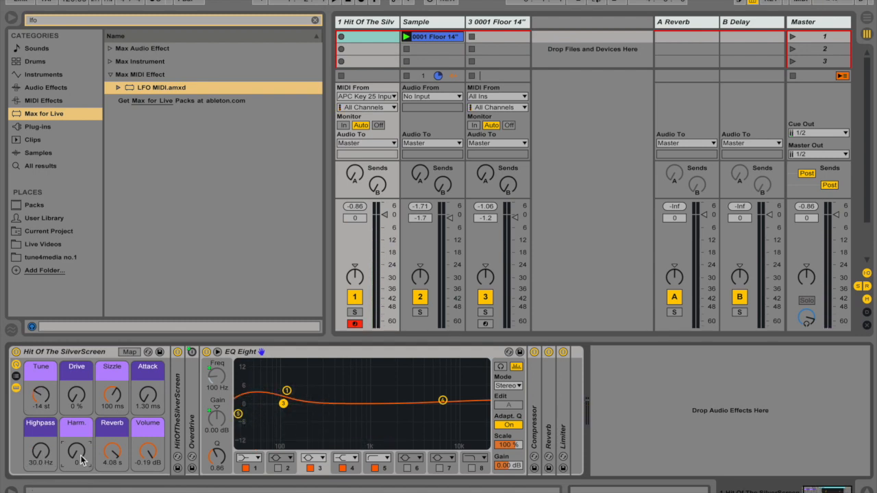
pyautogui.moveTo(77, 451)
pyautogui.mouseDown()
pyautogui.moveTo(76, 425)
pyautogui.moveTo(81, 458)
pyautogui.mouseUp()
pyautogui.moveTo(77, 396); pyautogui.dragTo(77, 356)
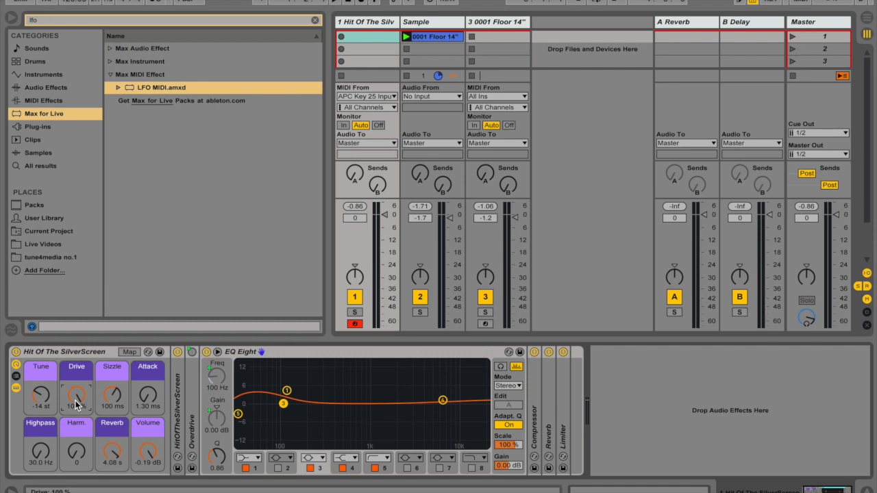
pyautogui.moveTo(80, 457)
pyautogui.mouseDown()
pyautogui.moveTo(80, 414)
pyautogui.moveTo(80, 444)
pyautogui.mouseUp()
pyautogui.moveTo(42, 396); pyautogui.dragTo(42, 384)
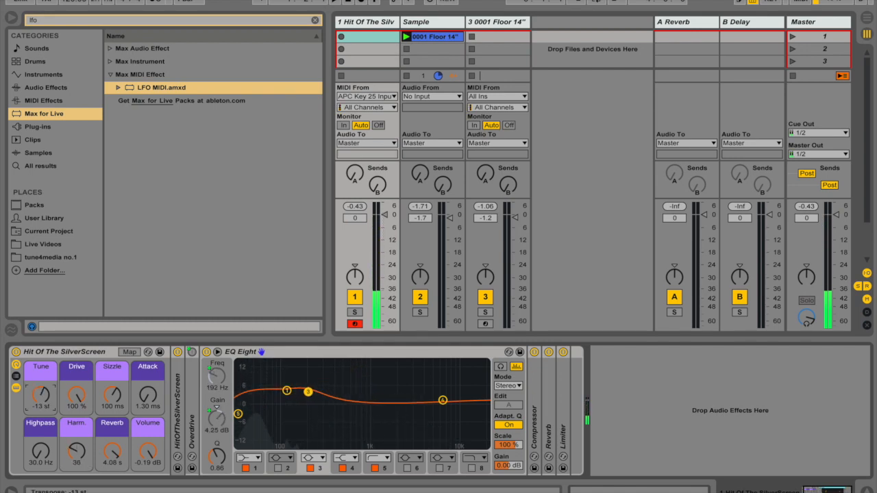
pyautogui.moveTo(77, 450)
pyautogui.mouseDown()
pyautogui.moveTo(76, 414)
pyautogui.moveTo(77, 452)
pyautogui.mouseUp()
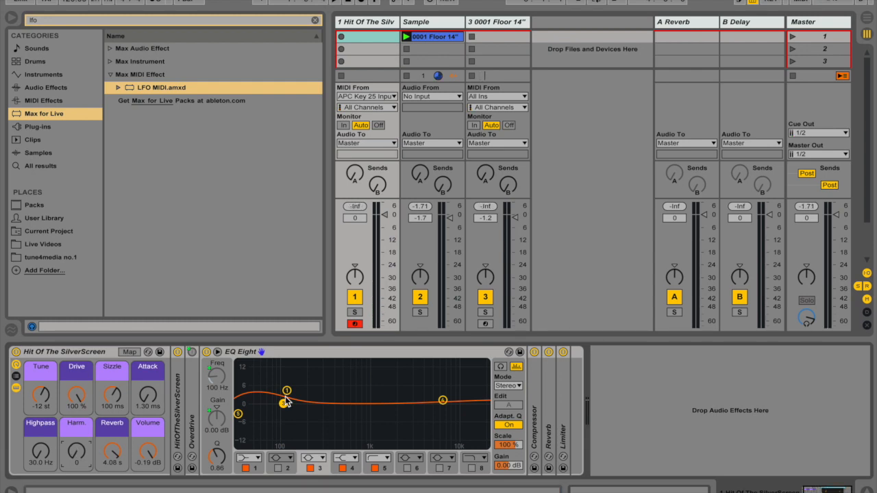
# - Play the original floor tom clip for comparison, and set the rack's Harm. macro to 5, trying Attack and returning it to 1.30 ms
pyautogui.click(407, 37)
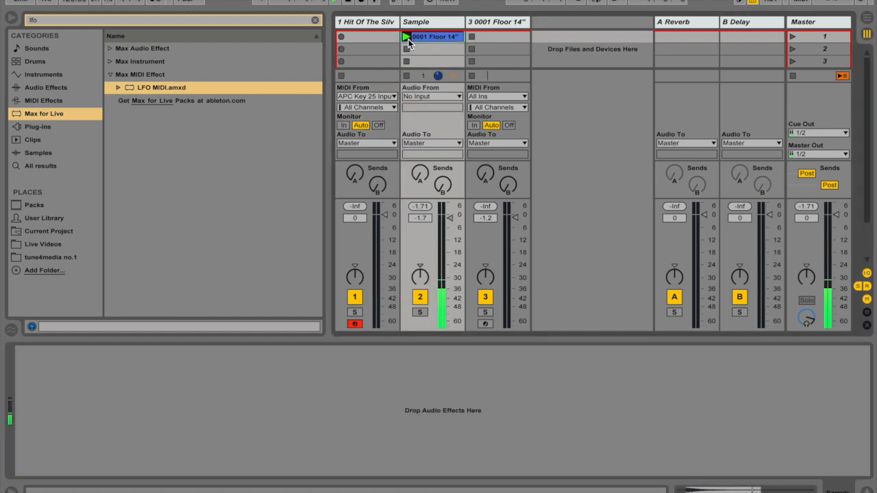
pyautogui.click(368, 37)
pyautogui.moveTo(74, 457)
pyautogui.mouseDown()
pyautogui.moveTo(73, 404)
pyautogui.moveTo(73, 457)
pyautogui.mouseUp()
pyautogui.moveTo(148, 396); pyautogui.dragTo(148, 339)
pyautogui.moveTo(87, 451)
pyautogui.mouseDown()
pyautogui.moveTo(87, 399)
pyautogui.moveTo(87, 465)
pyautogui.mouseUp()
pyautogui.click(148, 396)
pyautogui.moveTo(148, 396); pyautogui.dragTo(148, 456)
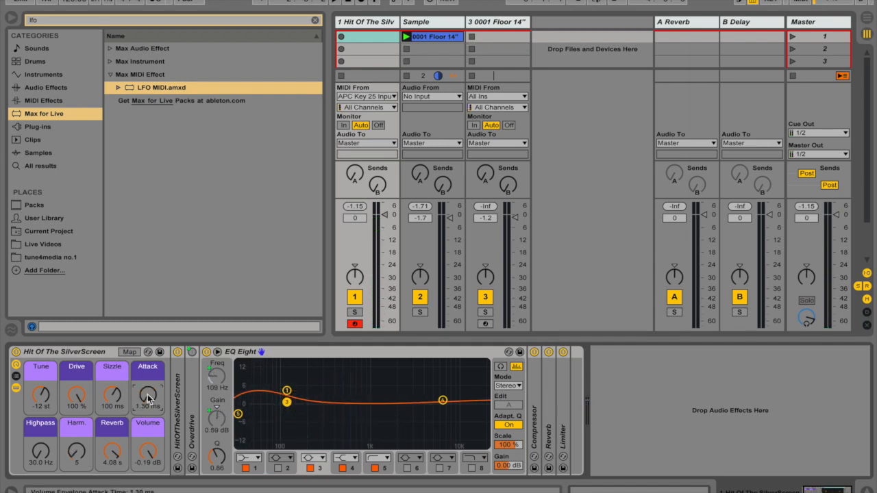
# - Fold the rack's EQ Eight and unfold its Reverb to inspect the Decay Time controlled by the Reverb macro
pyautogui.click(375, 353)
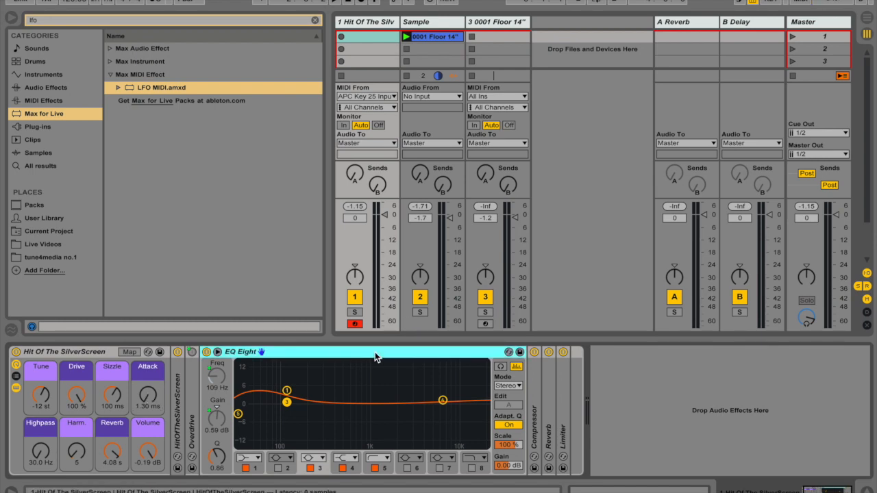
pyautogui.doubleClick(375, 352)
pyautogui.doubleClick(238, 398)
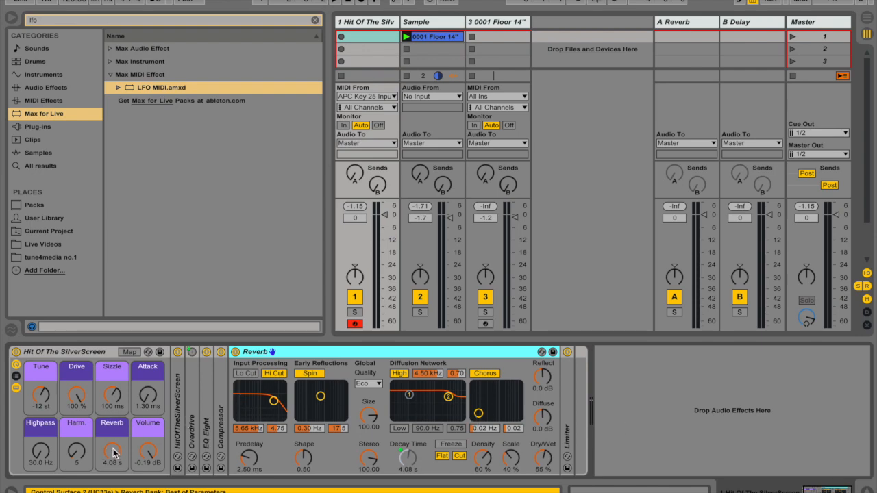
pyautogui.click(404, 459)
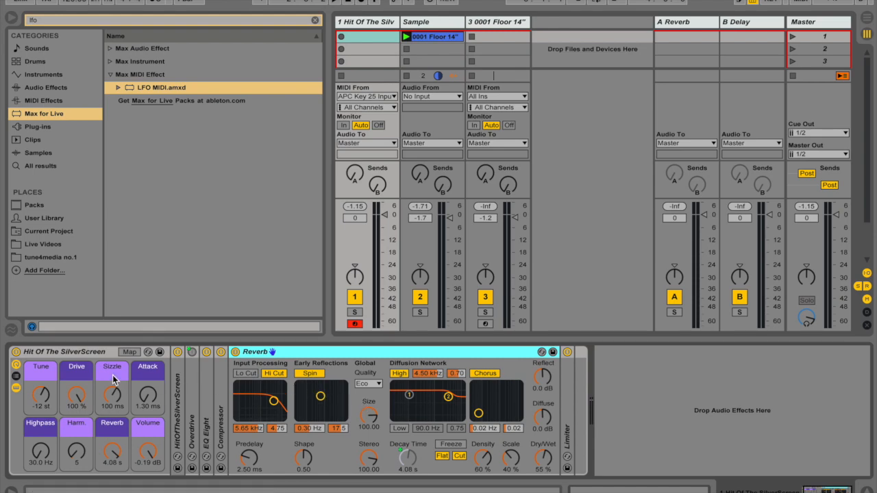
# - Unfold the rack's HitOfTheSilverScreen Sampler and examine the noise oscillator and amplitude envelope in its Pitch/Osc settings
pyautogui.doubleClick(177, 381)
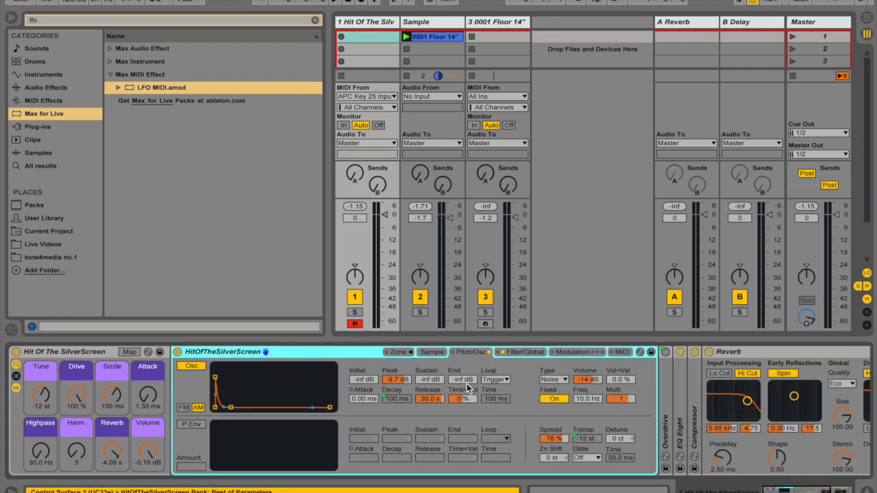
pyautogui.hscroll(5, 426, 393)
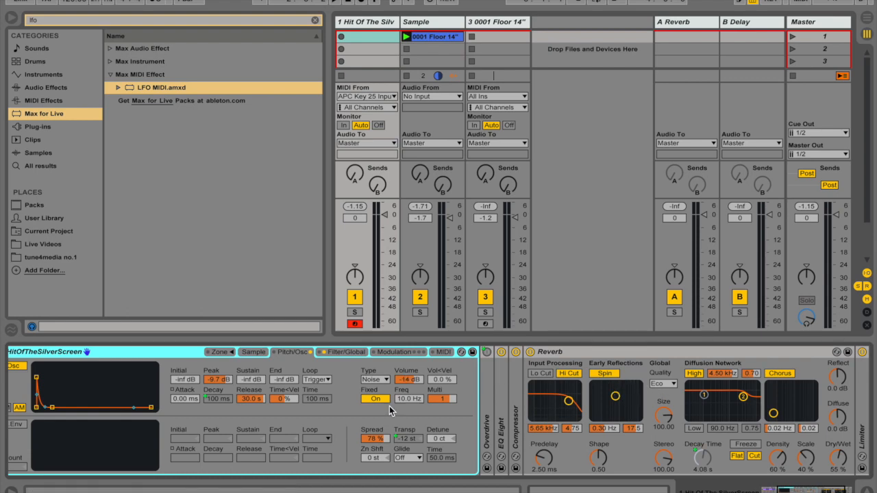
pyautogui.hscroll(-5, 390, 405)
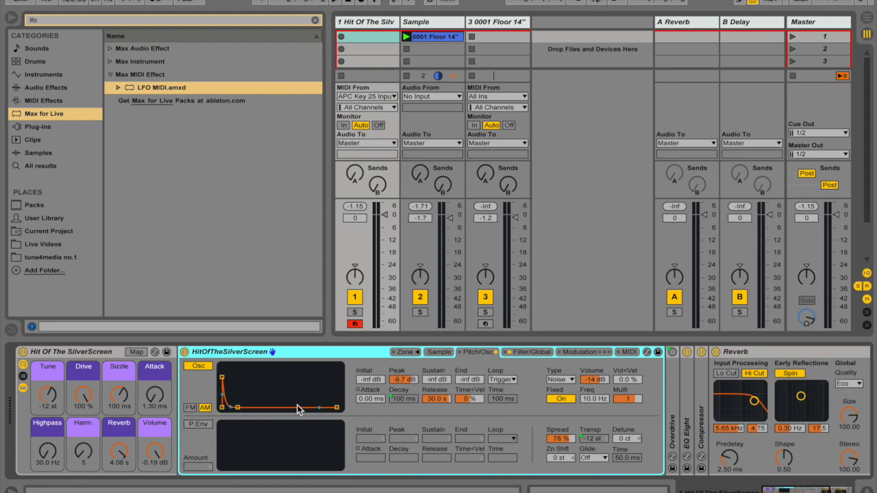
pyautogui.hscroll(6, 298, 410)
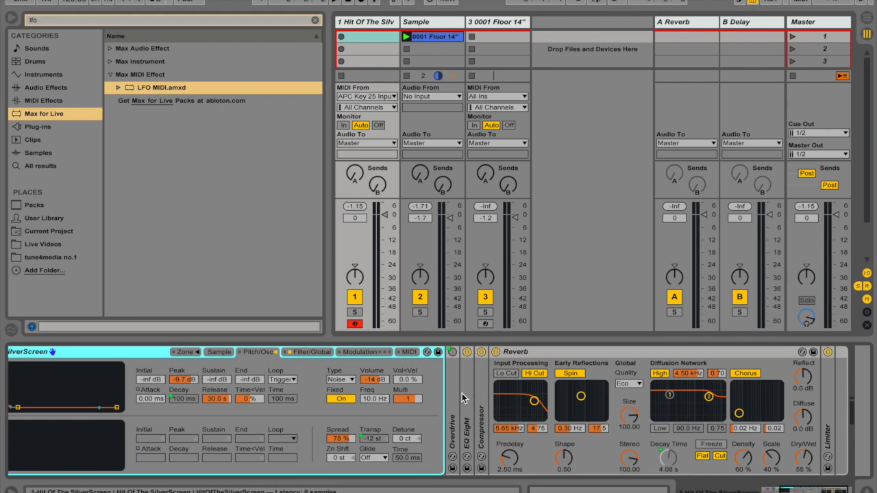
pyautogui.hscroll(-6, 462, 394)
# - Set the Drive macro to 0 % and the Sizzle macro to 2.00 s, comparing it with a 1.00 ms Sizzle
pyautogui.moveTo(118, 396); pyautogui.dragTo(118, 343)
pyautogui.moveTo(77, 397); pyautogui.dragTo(76, 466)
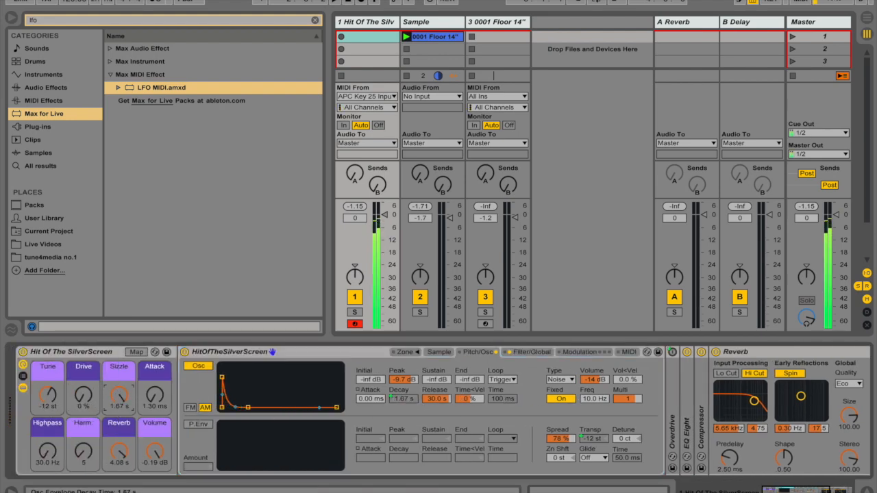
pyautogui.moveTo(120, 396); pyautogui.dragTo(119, 466)
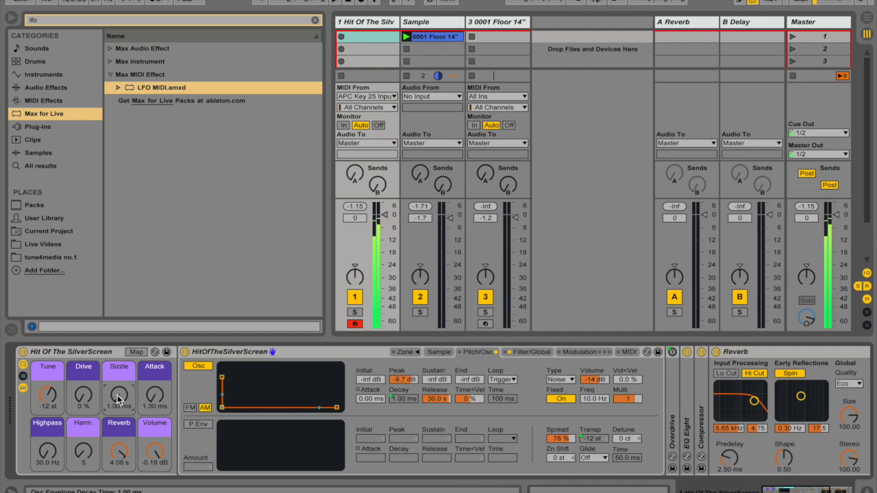
pyautogui.moveTo(119, 397); pyautogui.dragTo(119, 329)
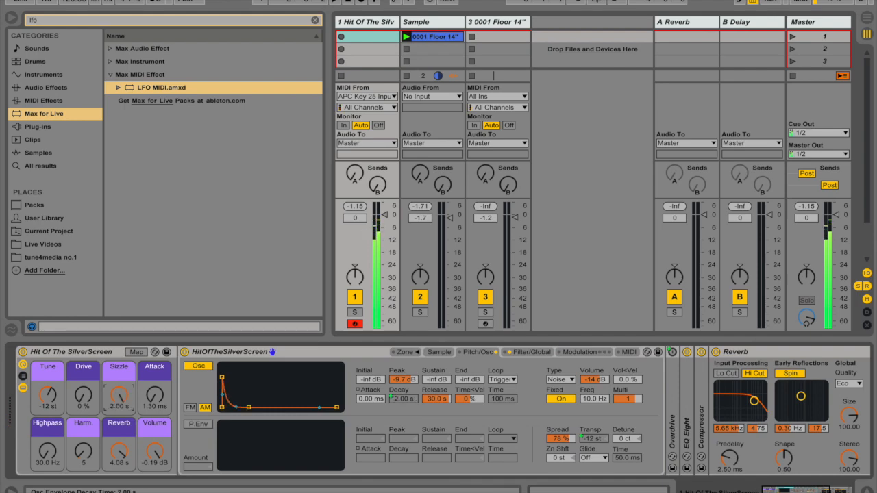
pyautogui.moveTo(120, 396); pyautogui.dragTo(119, 473)
pyautogui.moveTo(120, 397); pyautogui.dragTo(119, 329)
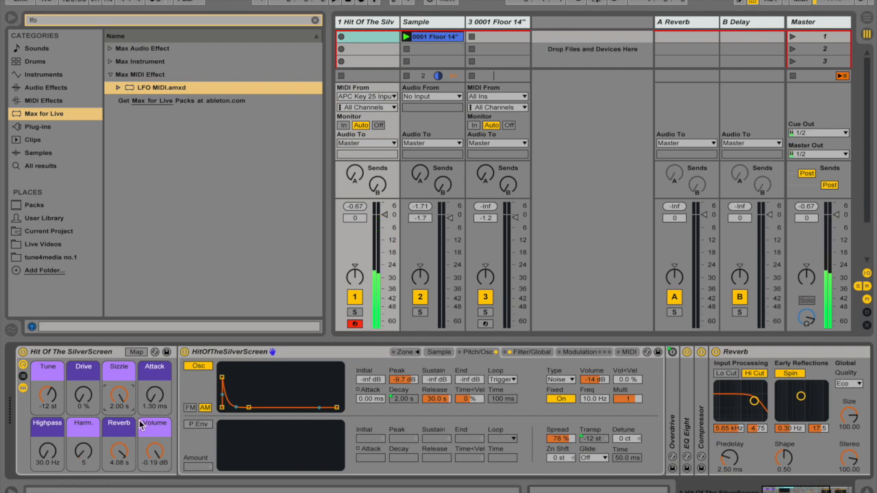
# - Fold the rack's Reverb and unfold the Limiter at the end of the chain
pyautogui.hscroll(5, 140, 425)
pyautogui.hscroll(2, 139, 425)
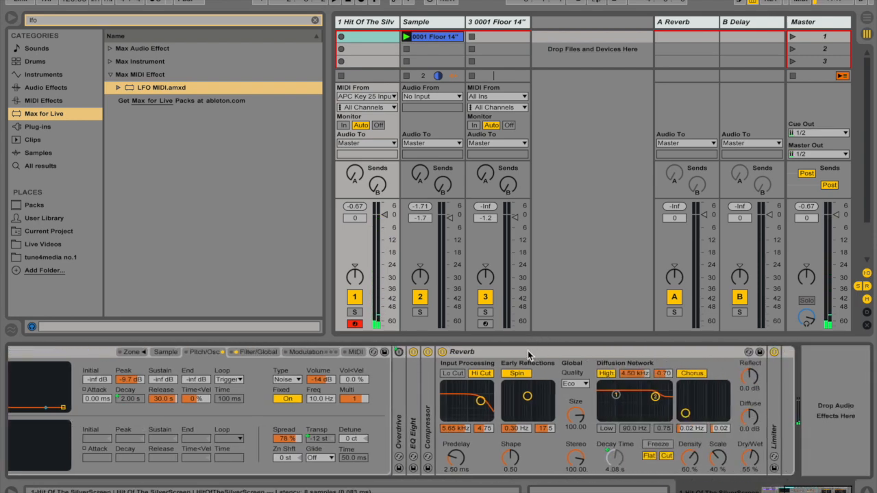
pyautogui.doubleClick(527, 351)
pyautogui.doubleClick(454, 394)
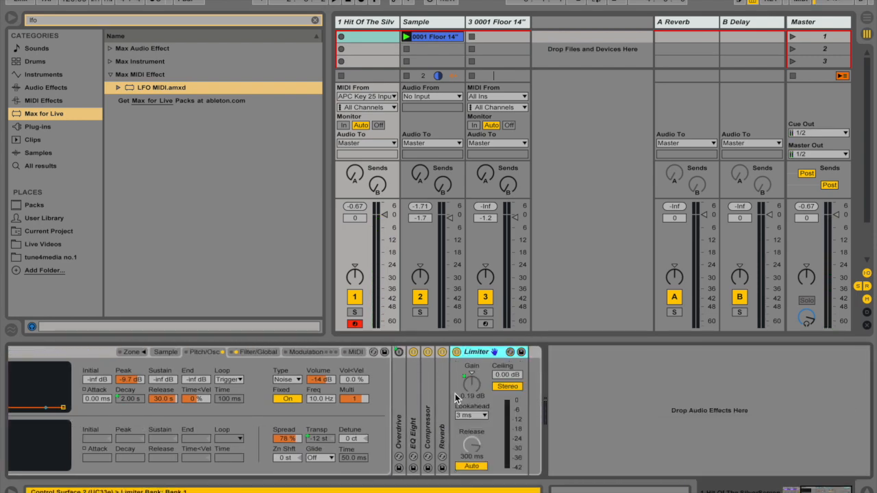
# - Fold the rack's Sampler and set the Volume macro to 0.00 dB so that it drives the Limiter's gain
pyautogui.hscroll(-6, 200, 363)
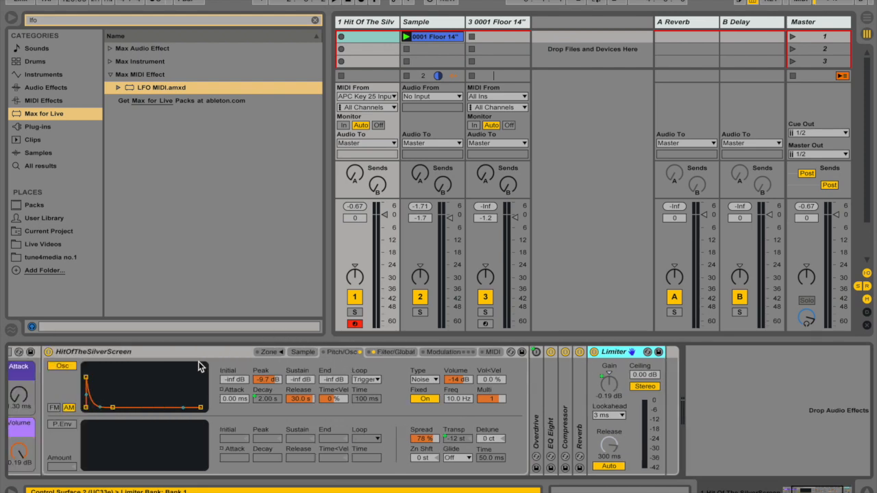
pyautogui.doubleClick(204, 353)
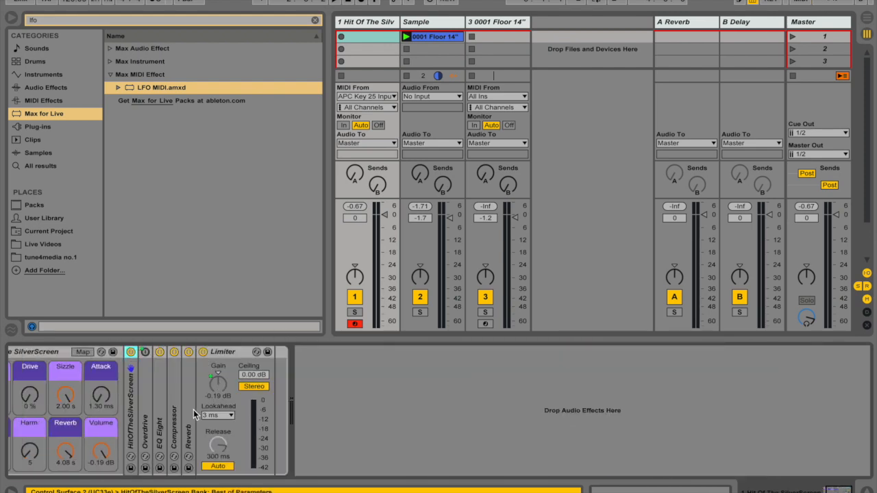
pyautogui.moveTo(102, 454)
pyautogui.mouseDown()
pyautogui.moveTo(102, 477)
pyautogui.moveTo(102, 449)
pyautogui.mouseUp()
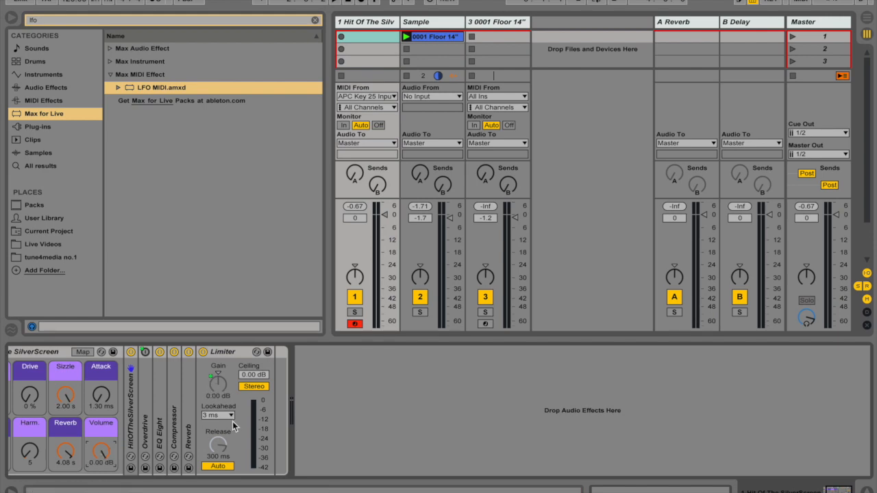
# - Audition the rack with Drive at 0 %, hide its devices, and switch to the devices of the 0001 Floor 14" track
pyautogui.hscroll(-2, 233, 427)
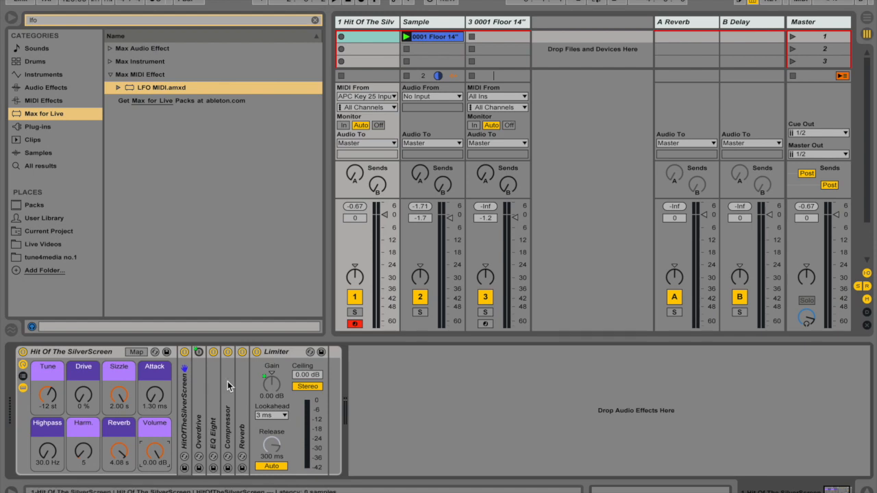
pyautogui.moveTo(83, 396)
pyautogui.mouseDown()
pyautogui.moveTo(83, 374)
pyautogui.moveTo(83, 396)
pyautogui.mouseUp()
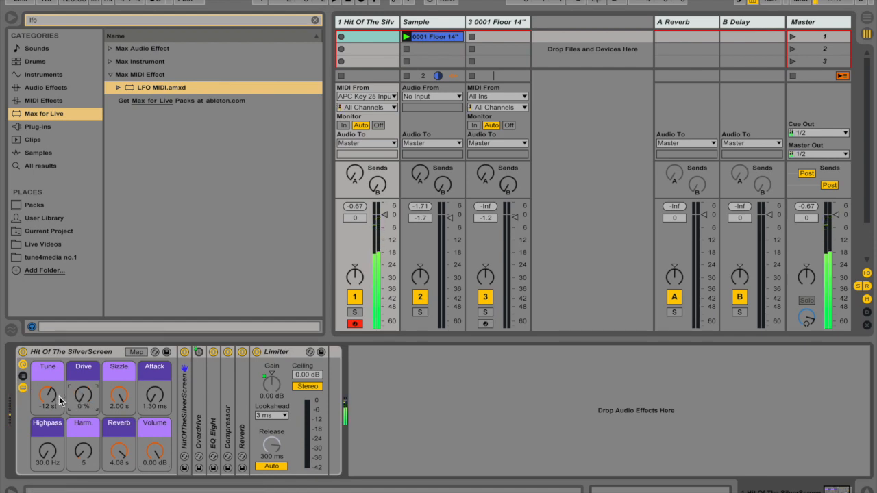
pyautogui.click(23, 387)
pyautogui.click(513, 27)
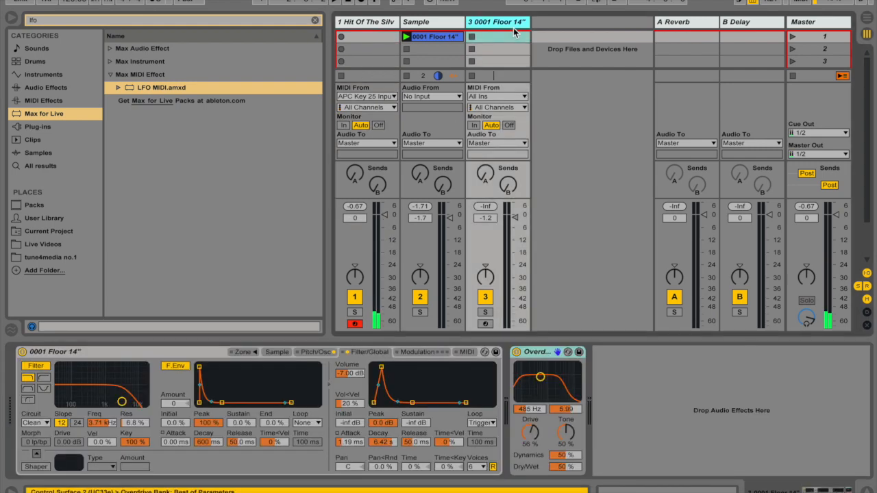